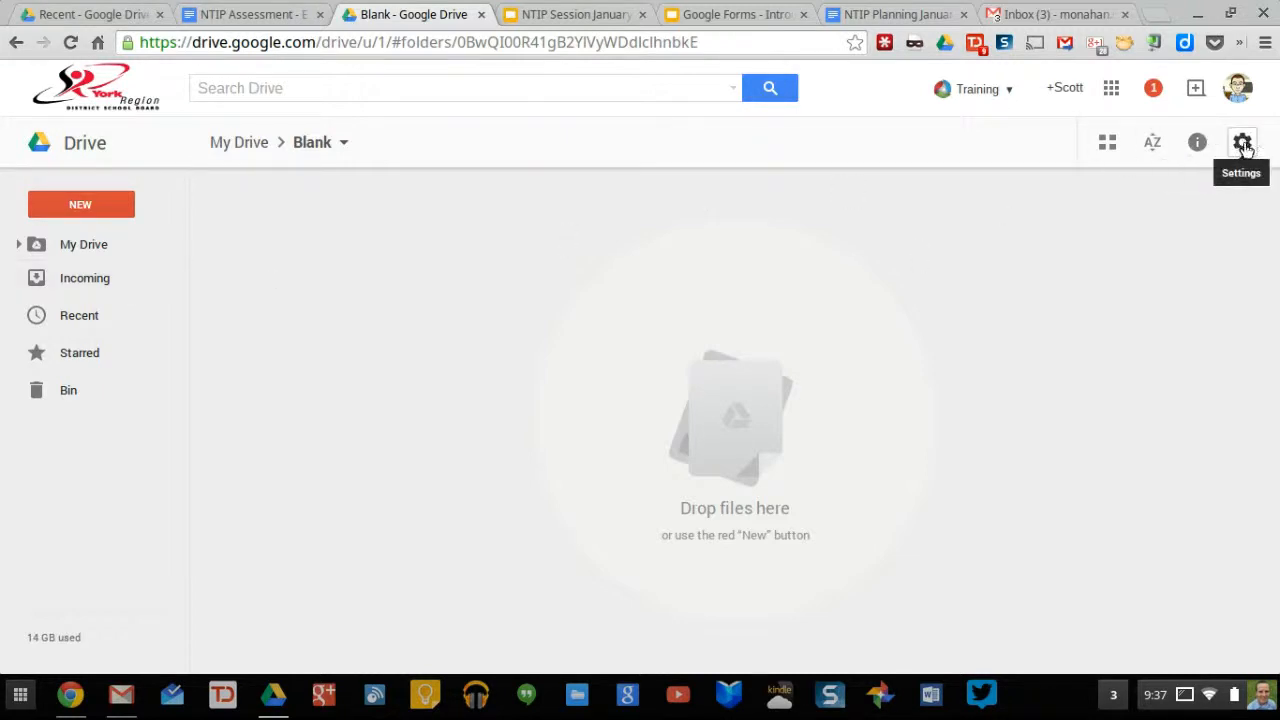
pyautogui.click(1243, 145)
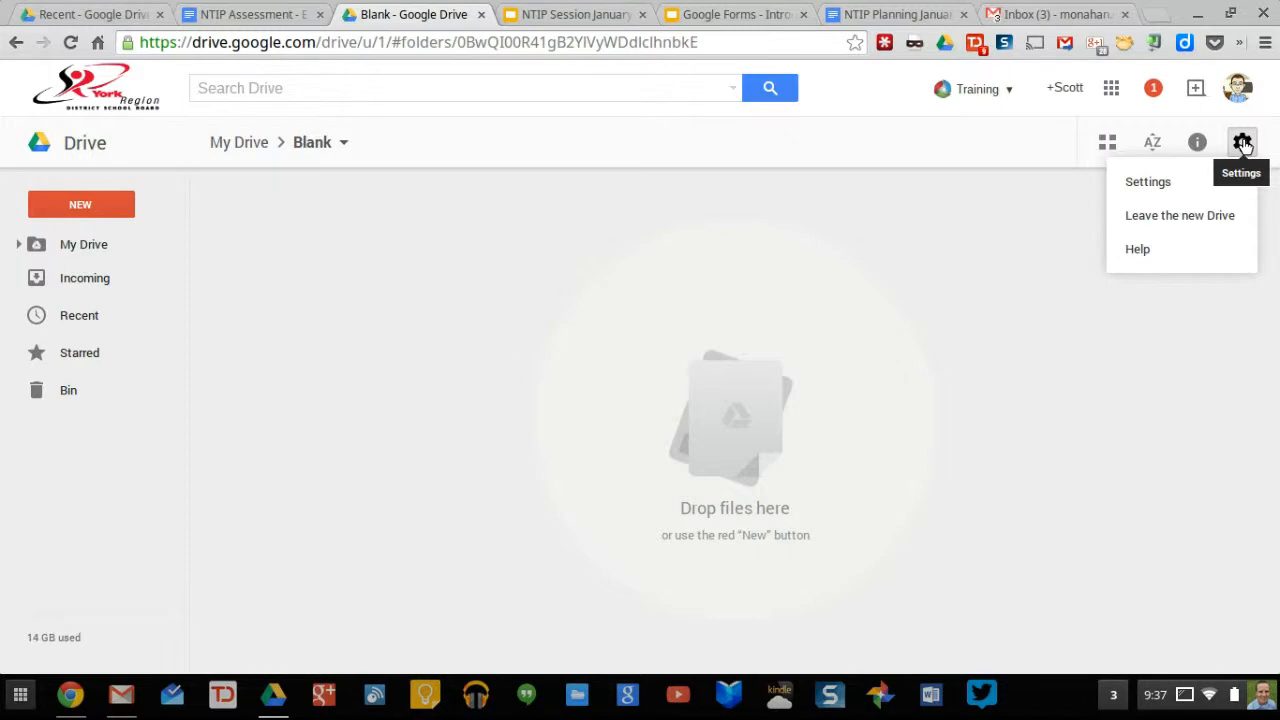
pyautogui.click(1243, 145)
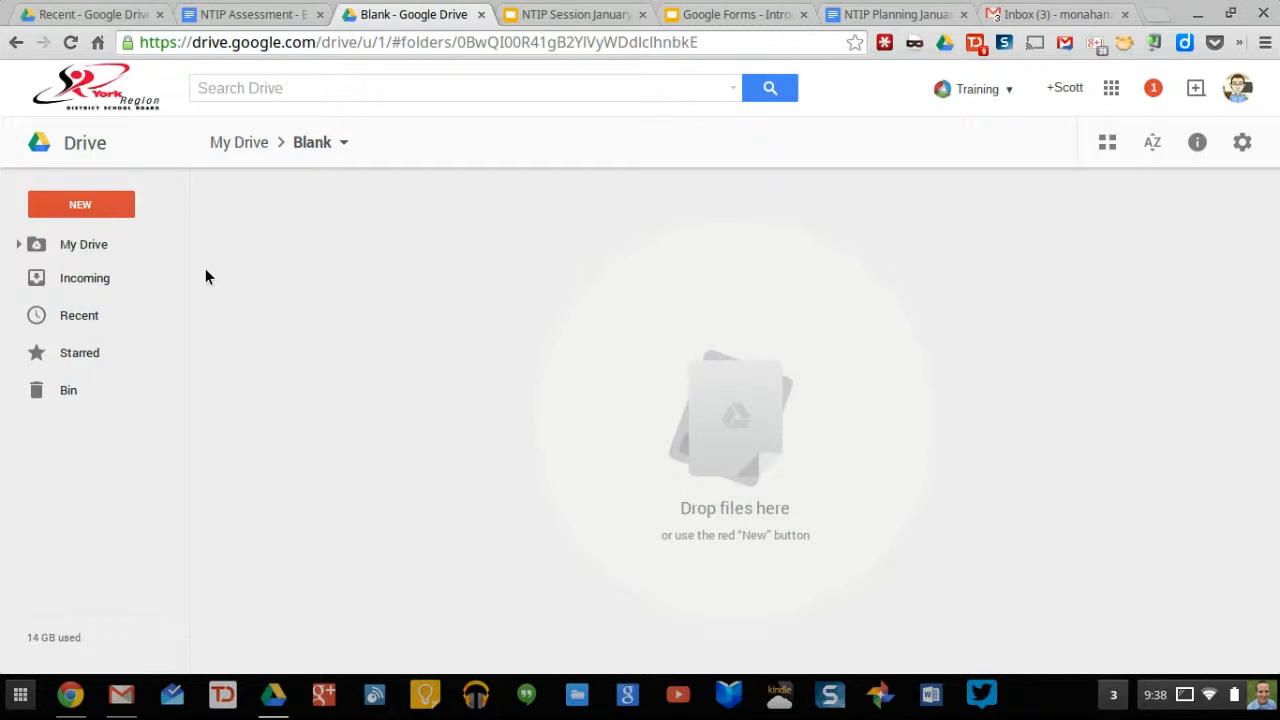
# - Create a new Google Form in the Blank folder
pyautogui.click(85, 202)
pyautogui.moveTo(81, 468)
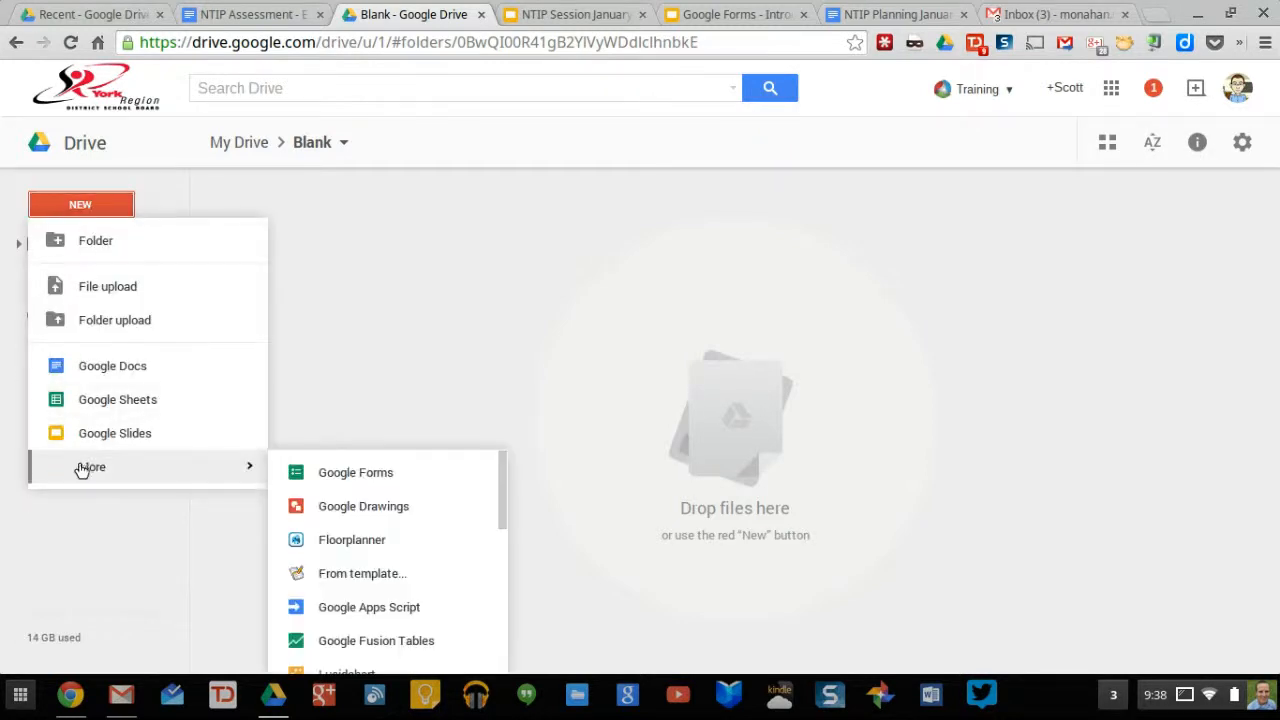
pyautogui.click(338, 475)
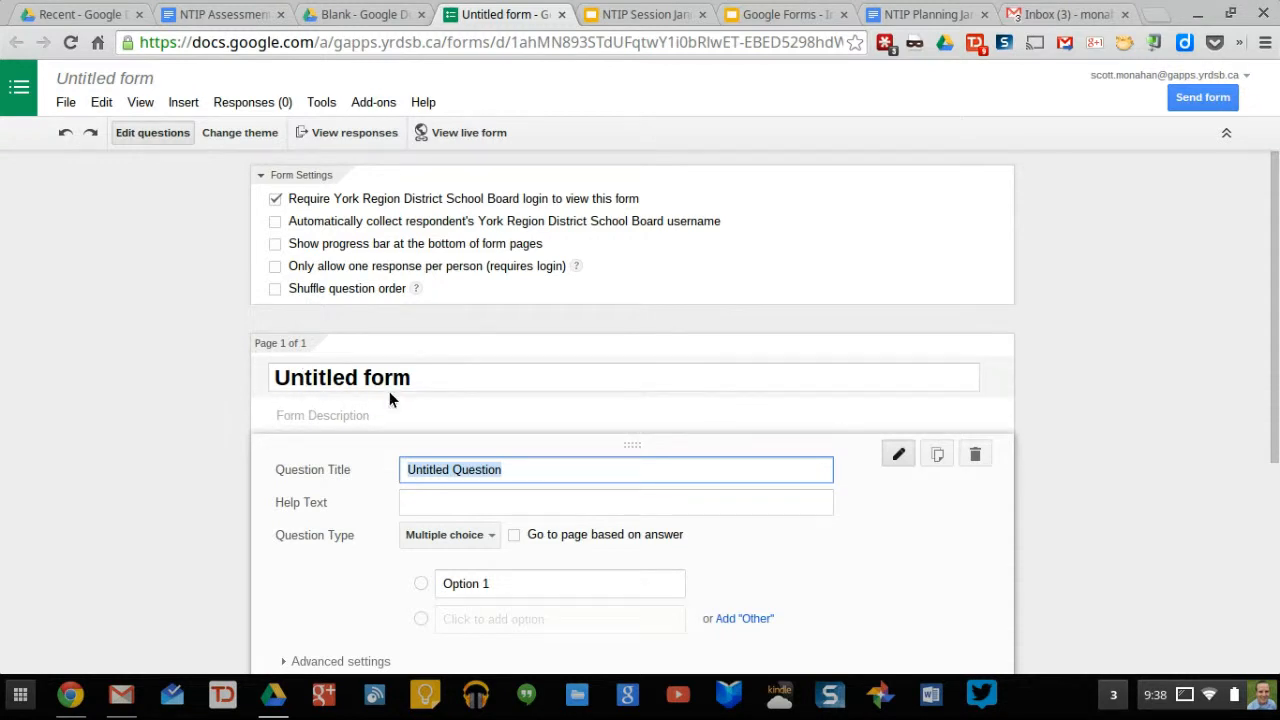
# - Change the form's title to "Class Survey"
pyautogui.click(436, 377)
pyautogui.hotkey('ctrl', 'shift', 'Left')
pyautogui.hotkey('ctrl', 'shift', 'Left')
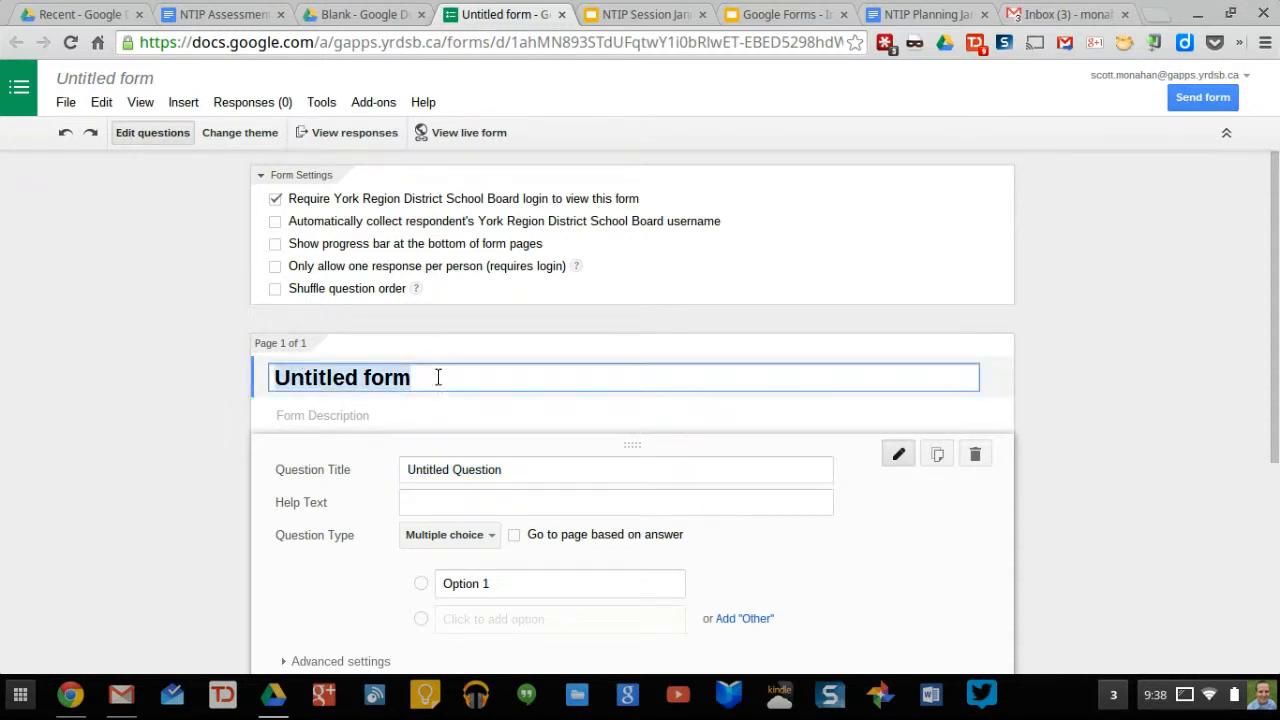
pyautogui.write('Class Survey')
pyautogui.click(118, 328)
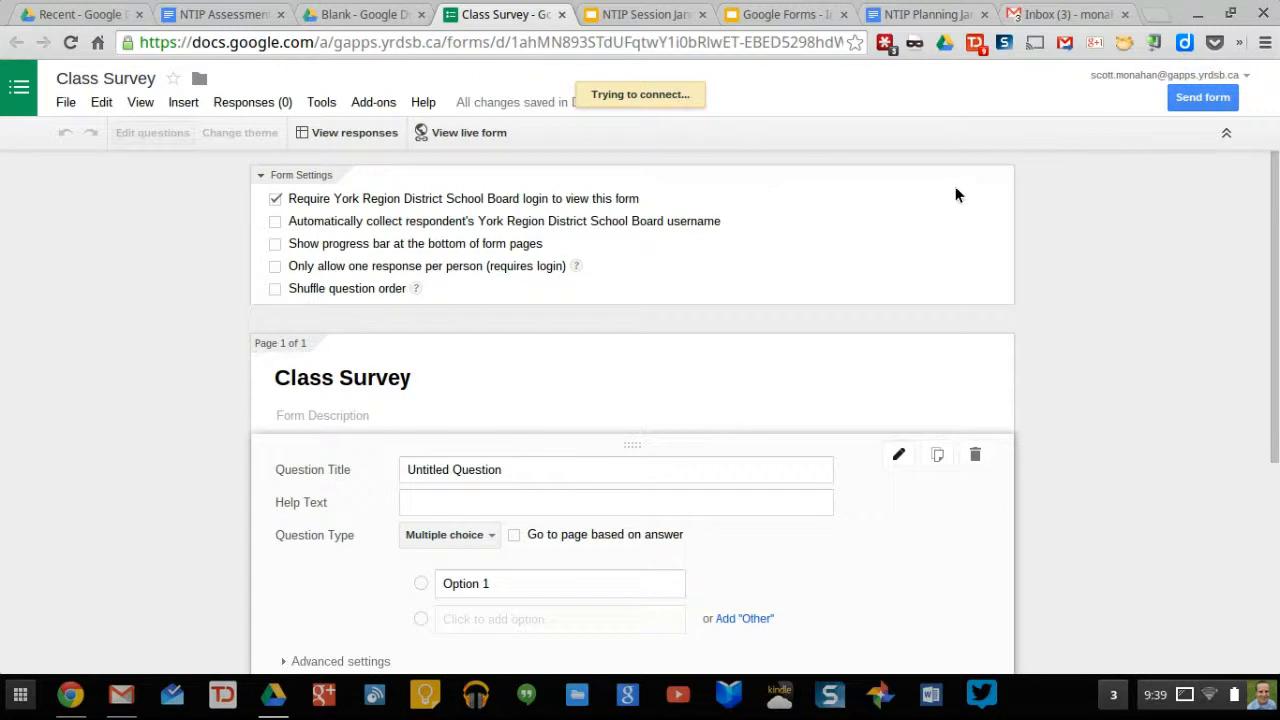
pyautogui.click(275, 198)
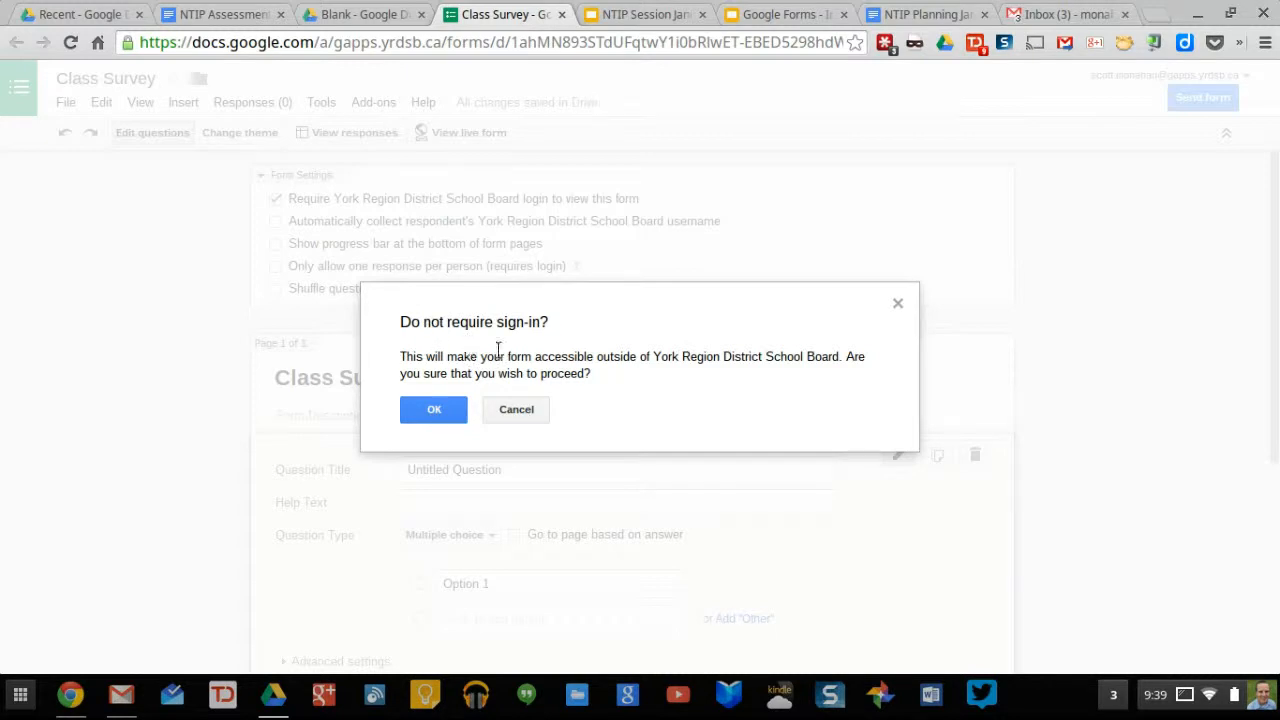
pyautogui.click(435, 411)
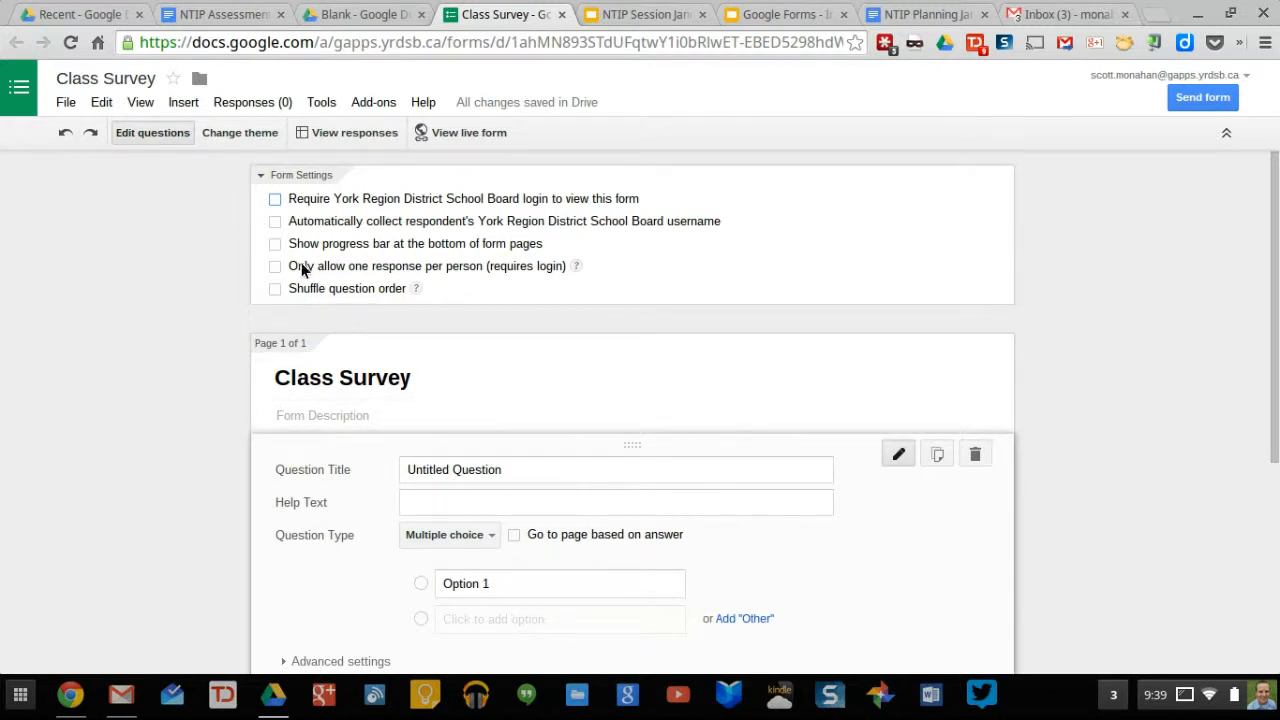
pyautogui.click(274, 203)
# - Enable automatic collection of respondents' York Region District School Board usernames and allow only one response per person
pyautogui.click(274, 221)
pyautogui.click(275, 266)
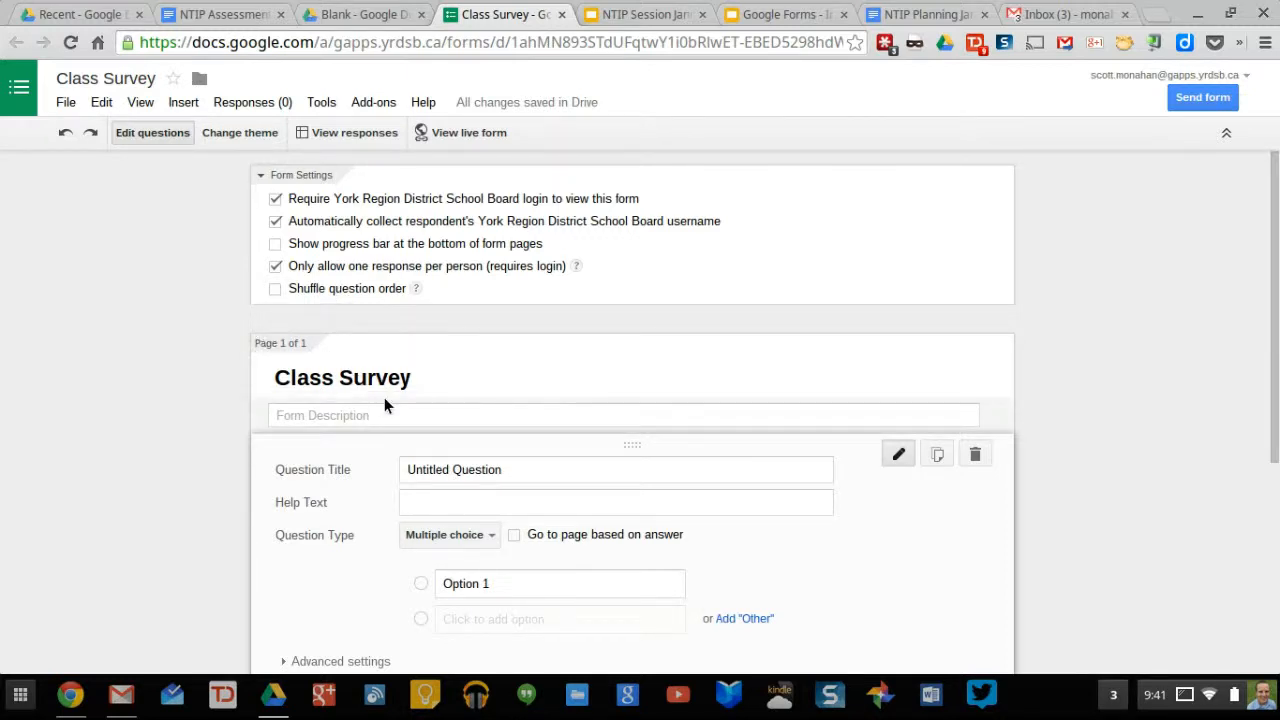
# - Set the first question's title to "What grade are you in?"
pyautogui.scroll(-1, 307, 444)
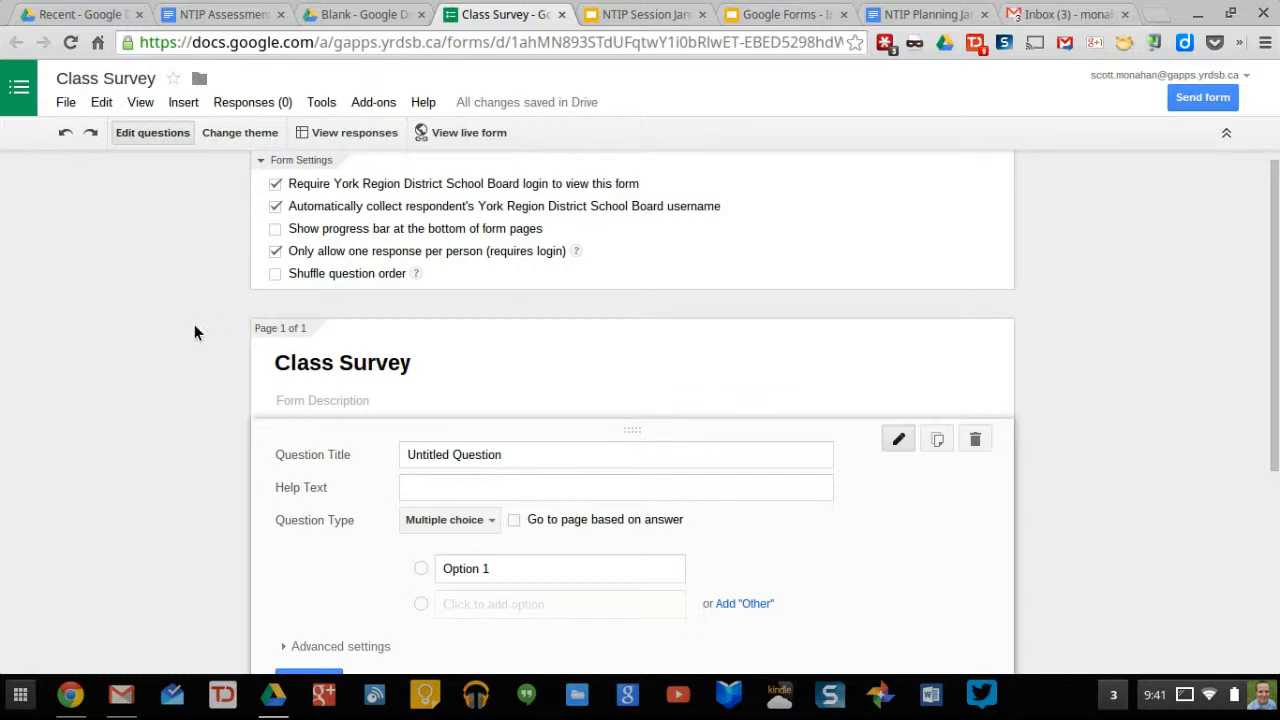
pyautogui.scroll(-1, 183, 343)
pyautogui.scroll(-2, 182, 342)
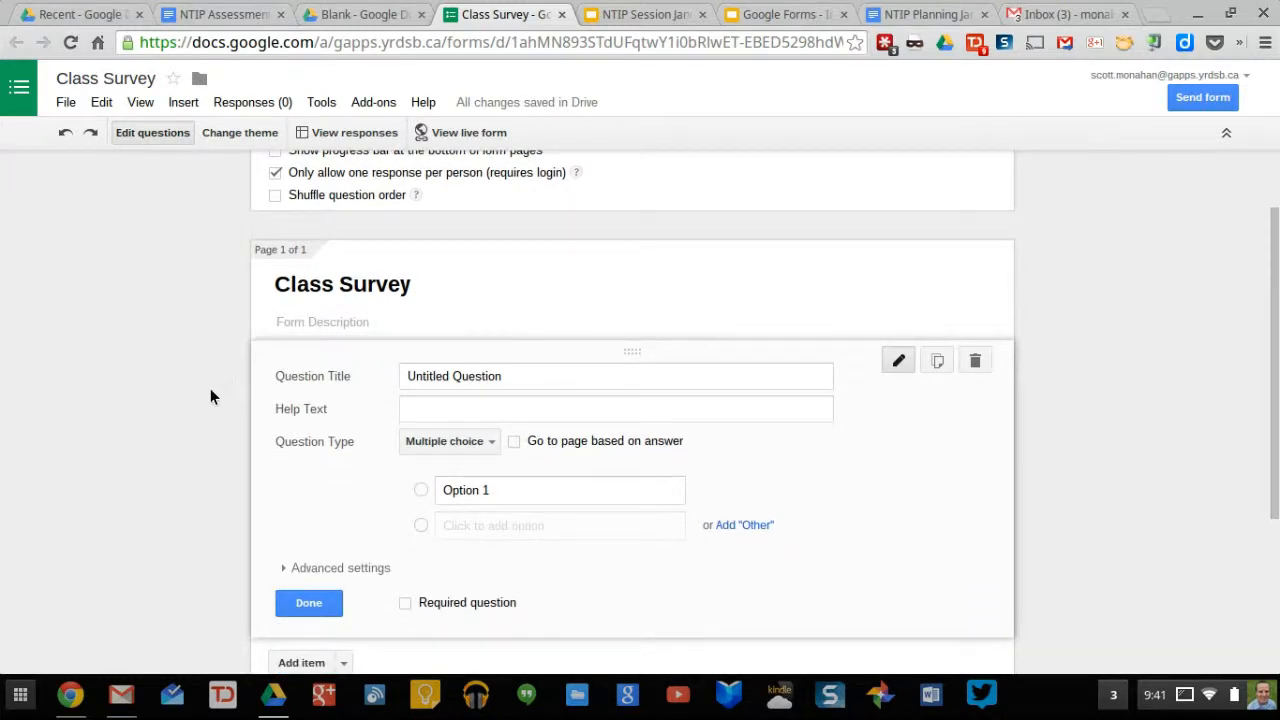
pyautogui.scroll(-1, 180, 384)
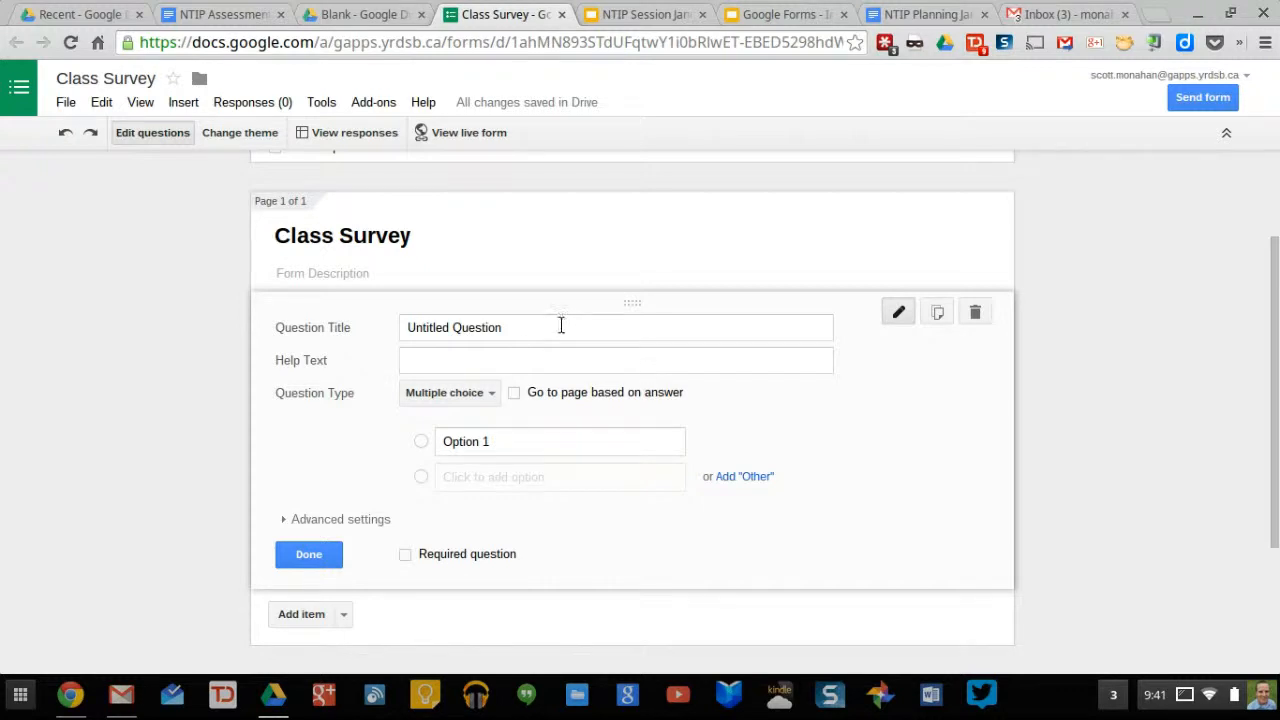
pyautogui.doubleClick(561, 325)
pyautogui.moveTo(561, 325); pyautogui.dragTo(409, 320)
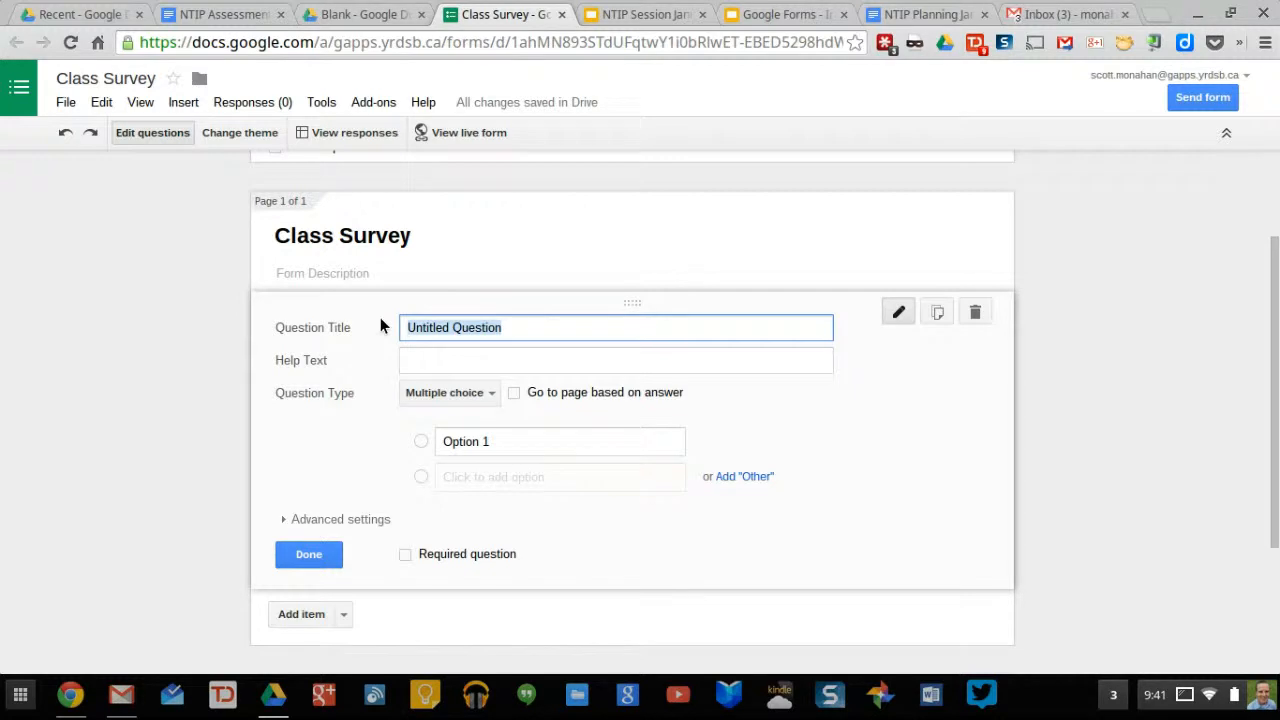
pyautogui.write('What grade are you in?')
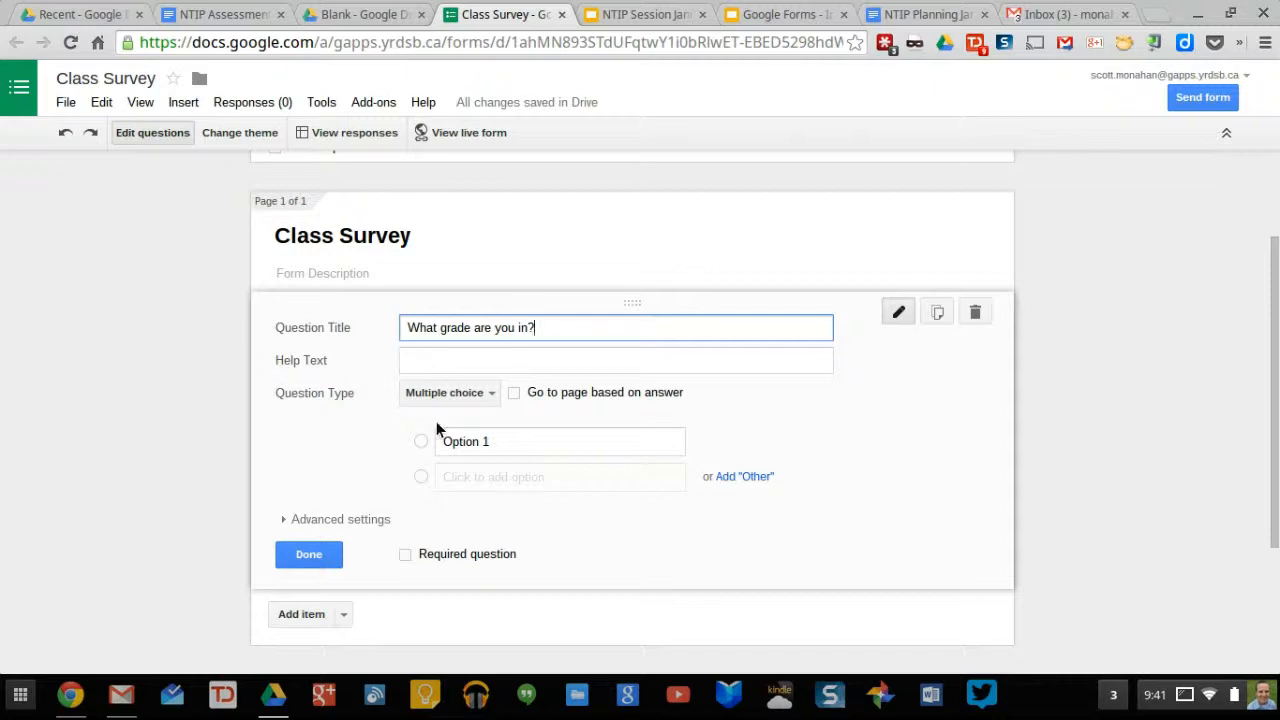
# - Enter Grade 6, Grade 7, Grade 8, Grade 9 and Grade 10 as the multiple choice options of the grade question
pyautogui.click(508, 446)
pyautogui.write('Grade 6')
pyautogui.press('Return')
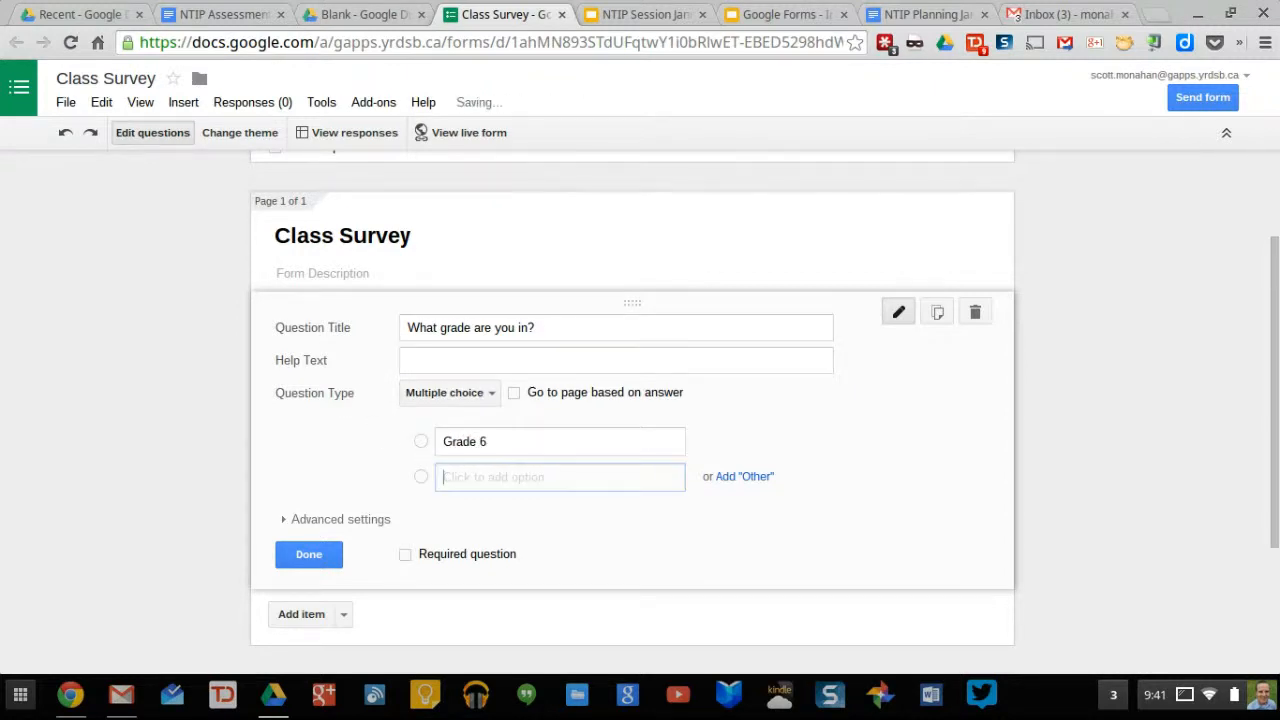
pyautogui.write('Grade 7')
pyautogui.press('Return')
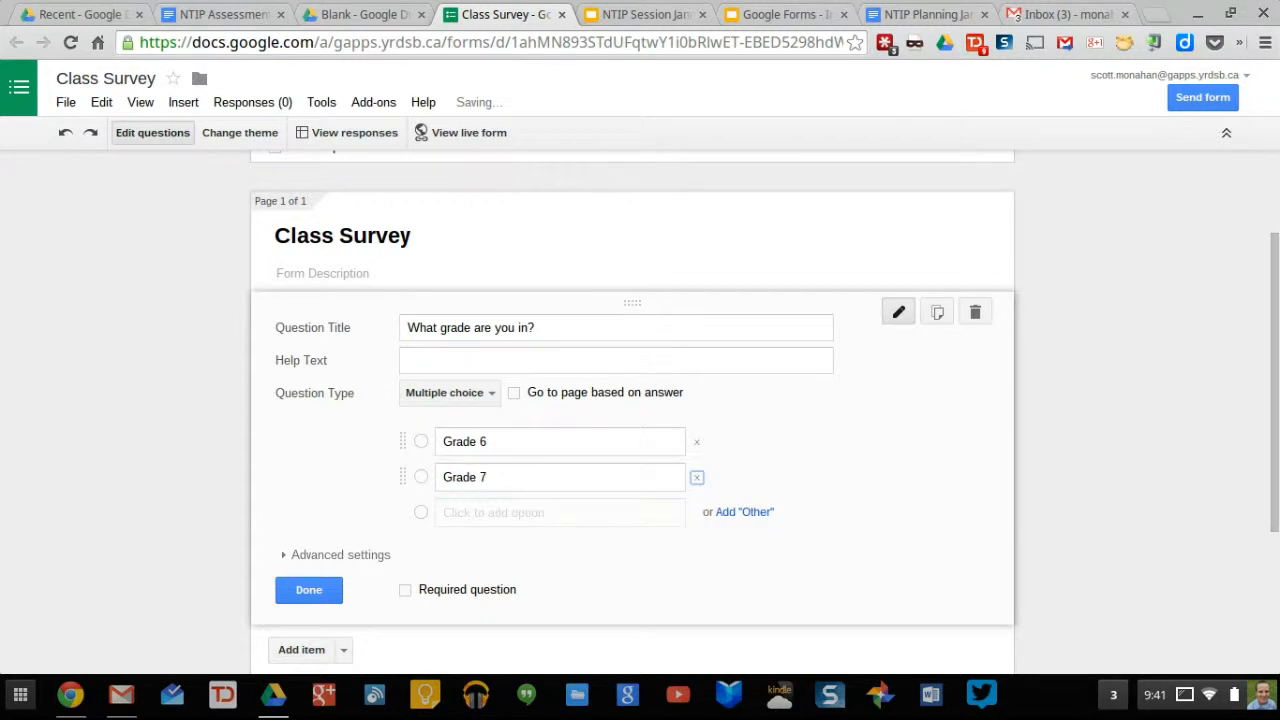
pyautogui.write('Grade 8')
pyautogui.press('Return')
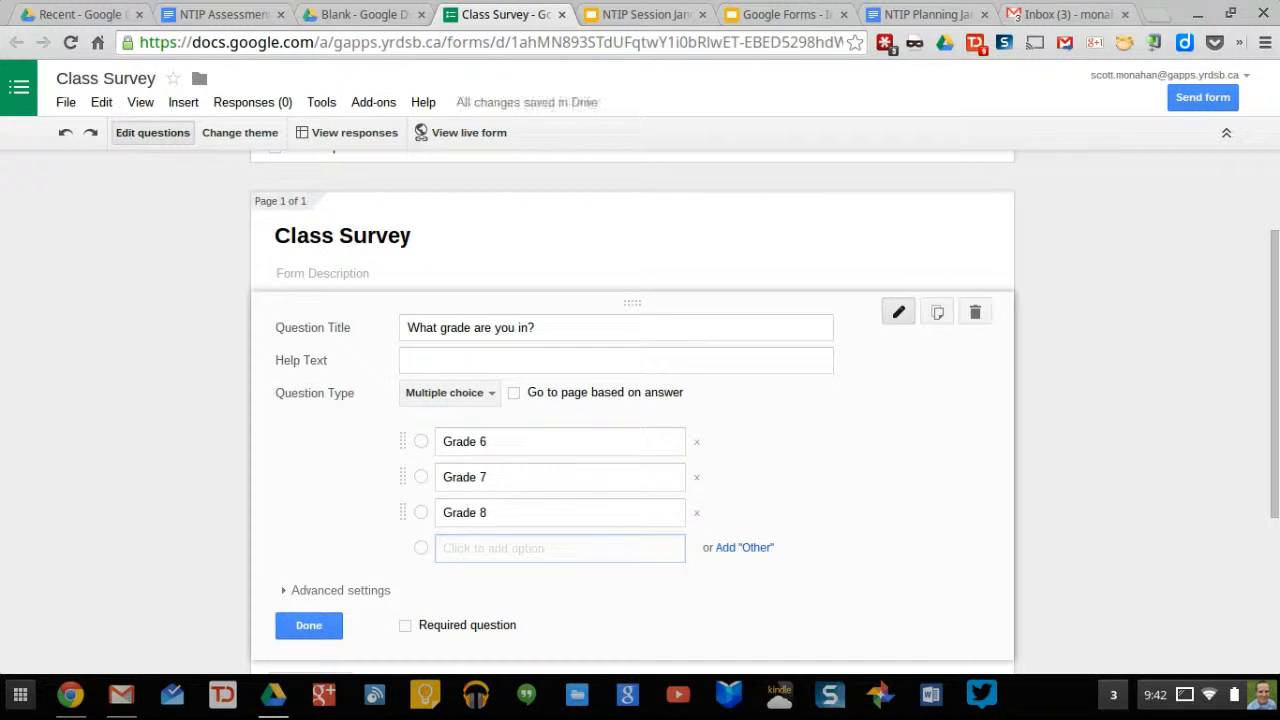
pyautogui.write('Grade 9')
pyautogui.press('Return')
pyautogui.write('Grade ')
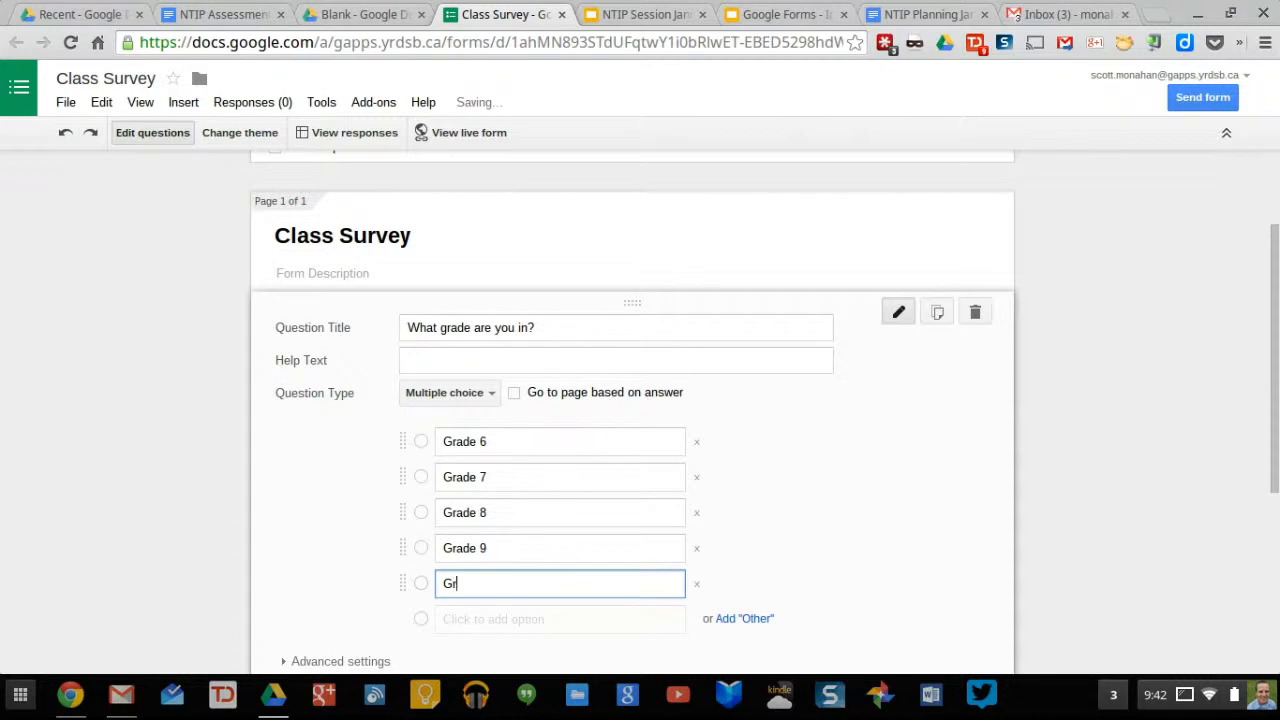
pyautogui.write('10')
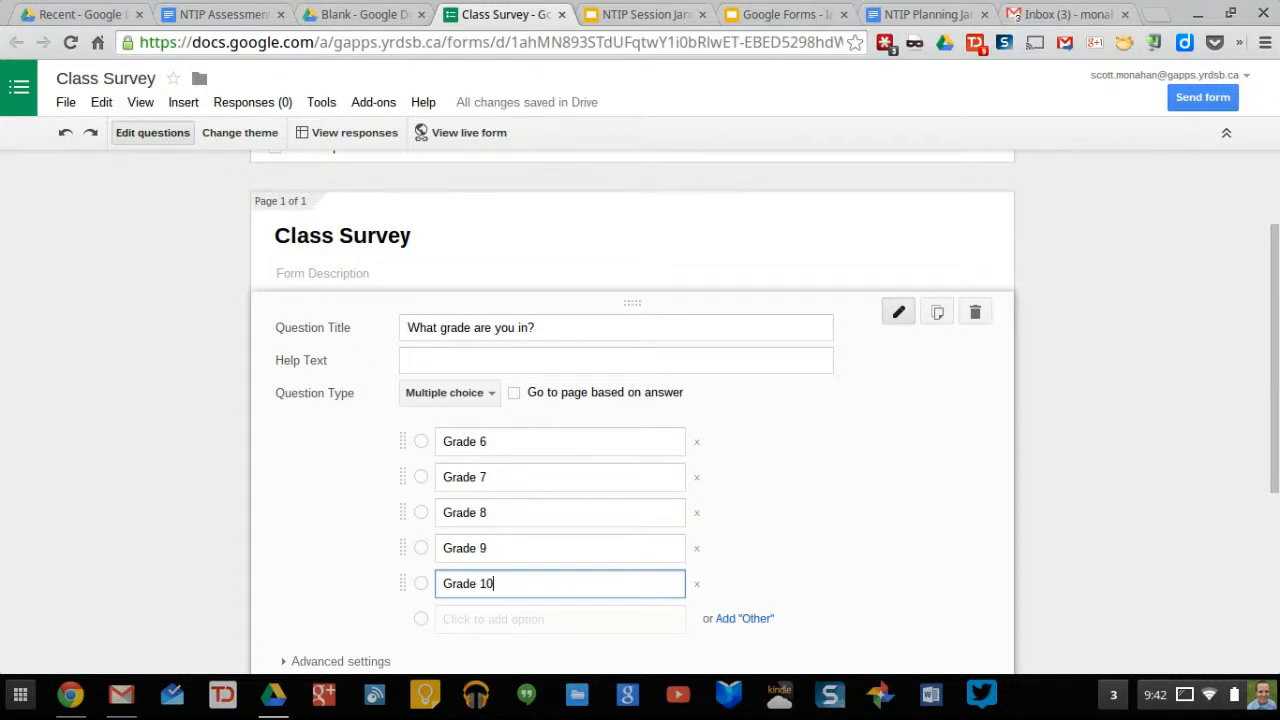
pyautogui.scroll(-1, 292, 474)
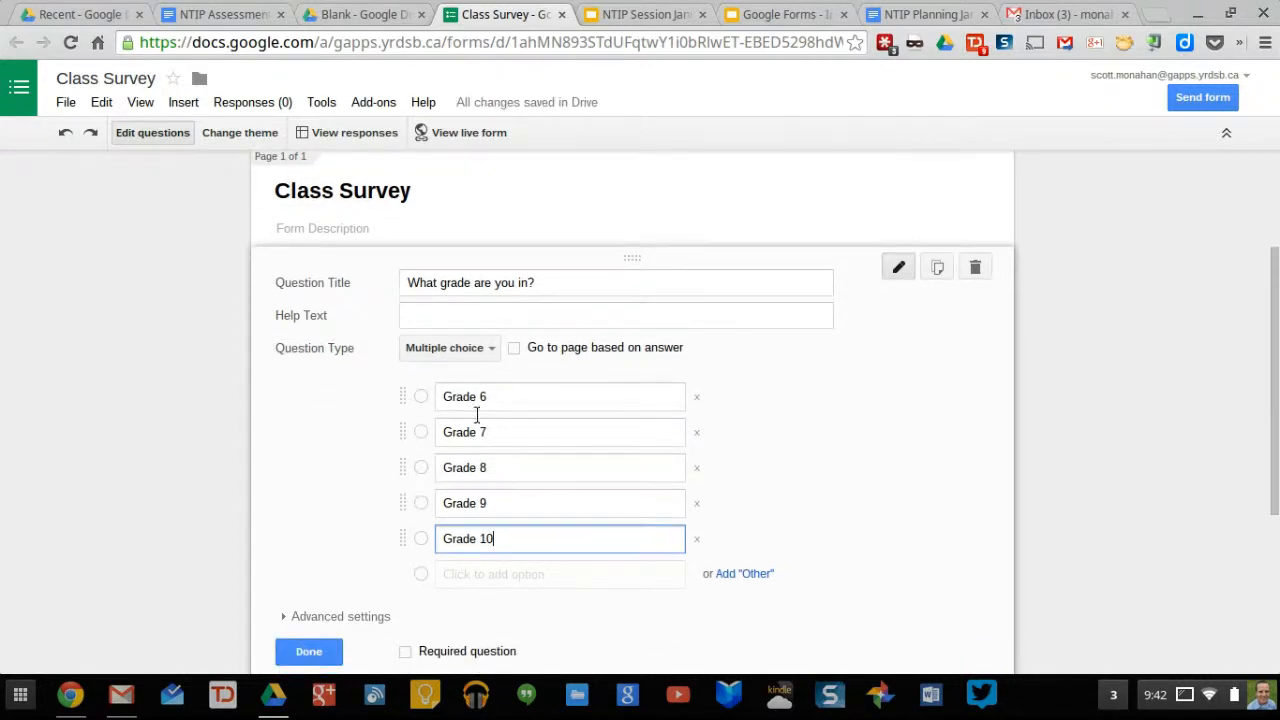
pyautogui.click(294, 507)
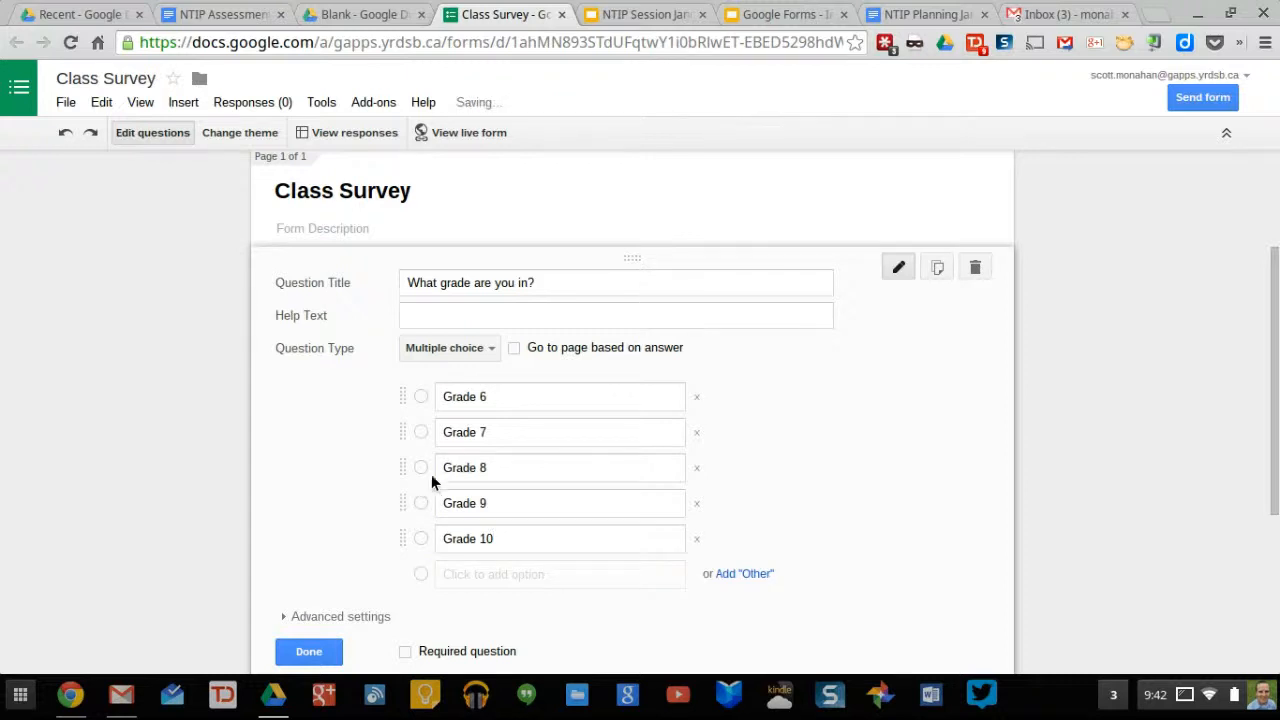
pyautogui.click(738, 574)
pyautogui.scroll(-1, 825, 460)
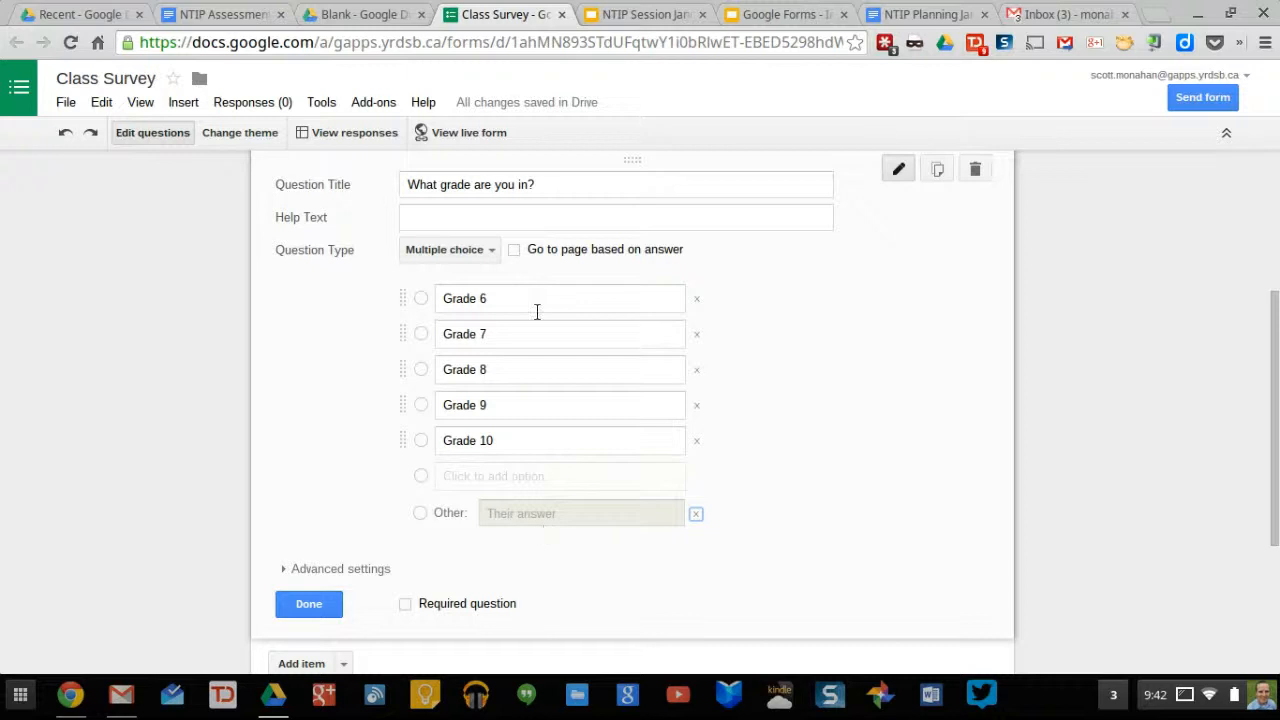
pyautogui.click(695, 515)
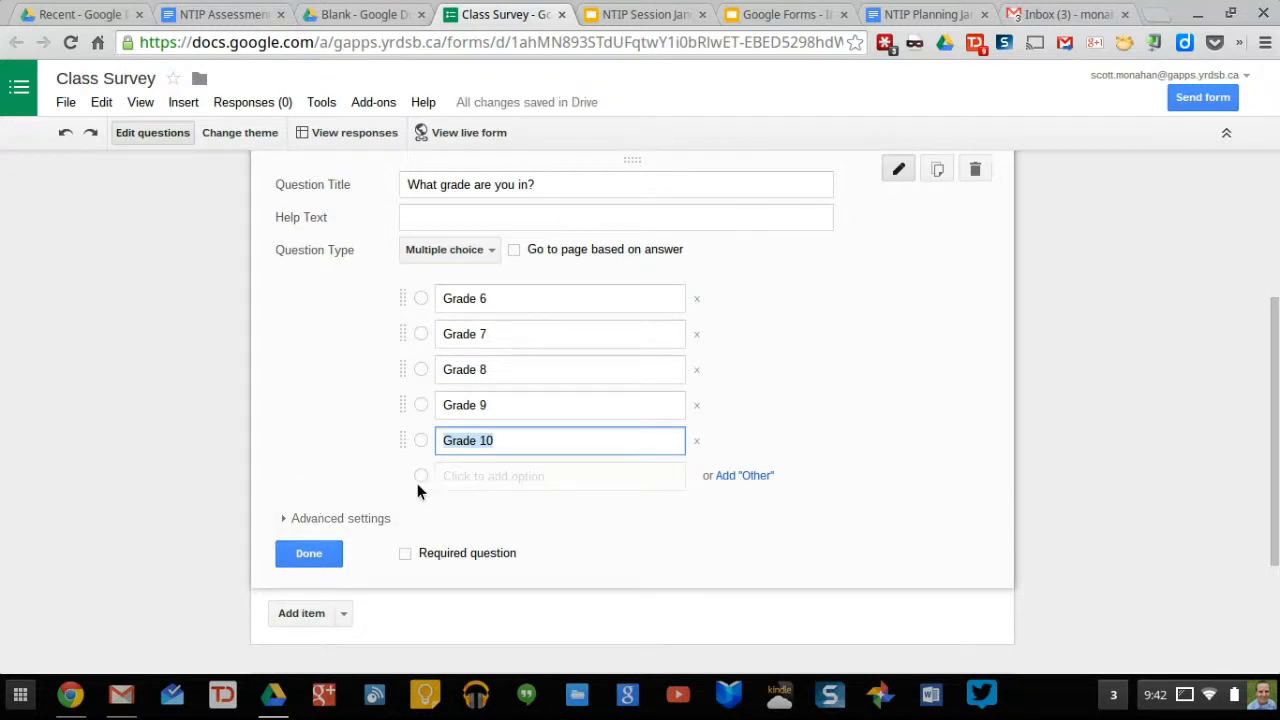
# - Make the grade question required and finish editing it
pyautogui.click(406, 556)
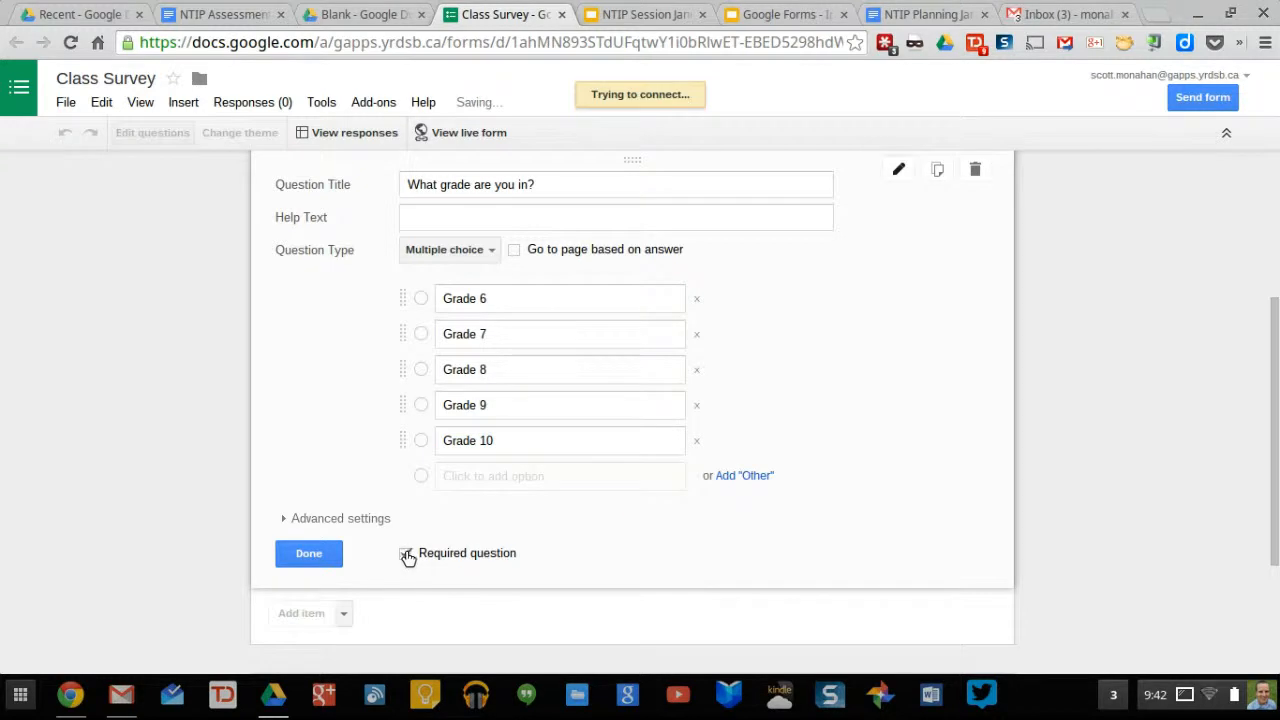
pyautogui.click(309, 554)
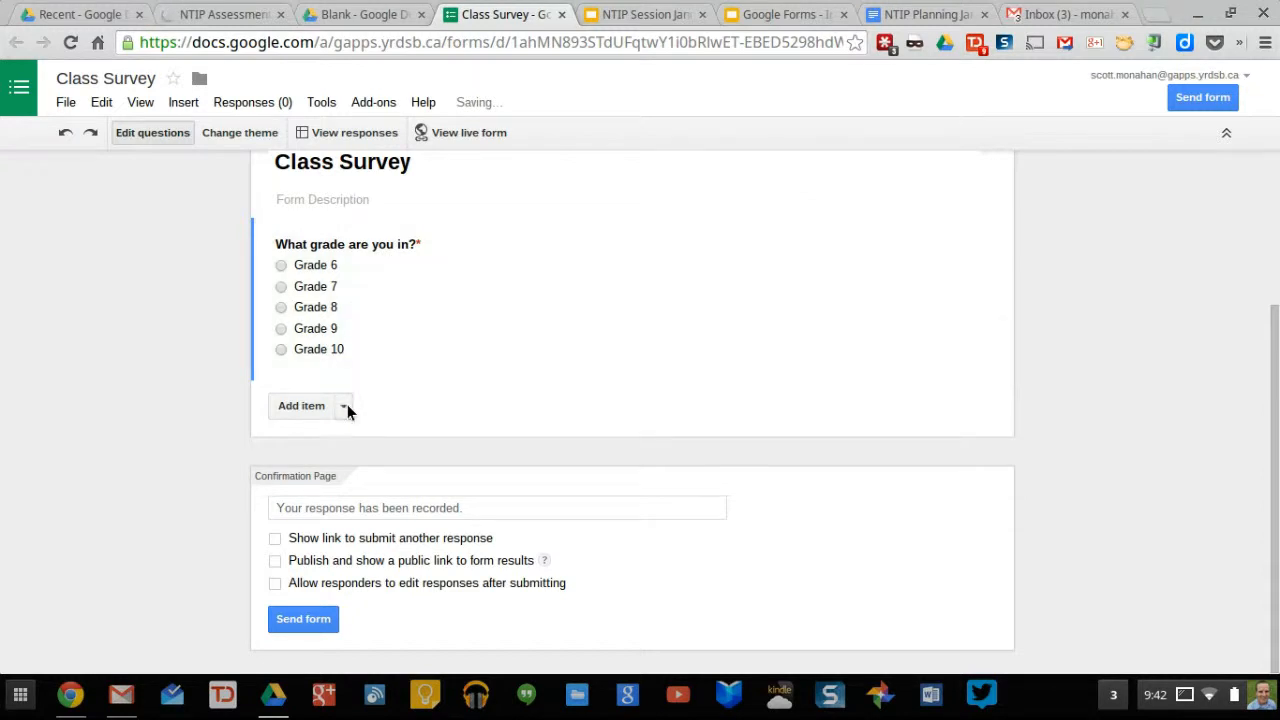
# - Add a "Choose from a list" question titled "What is your favourite subject?" below the grade question
pyautogui.click(345, 405)
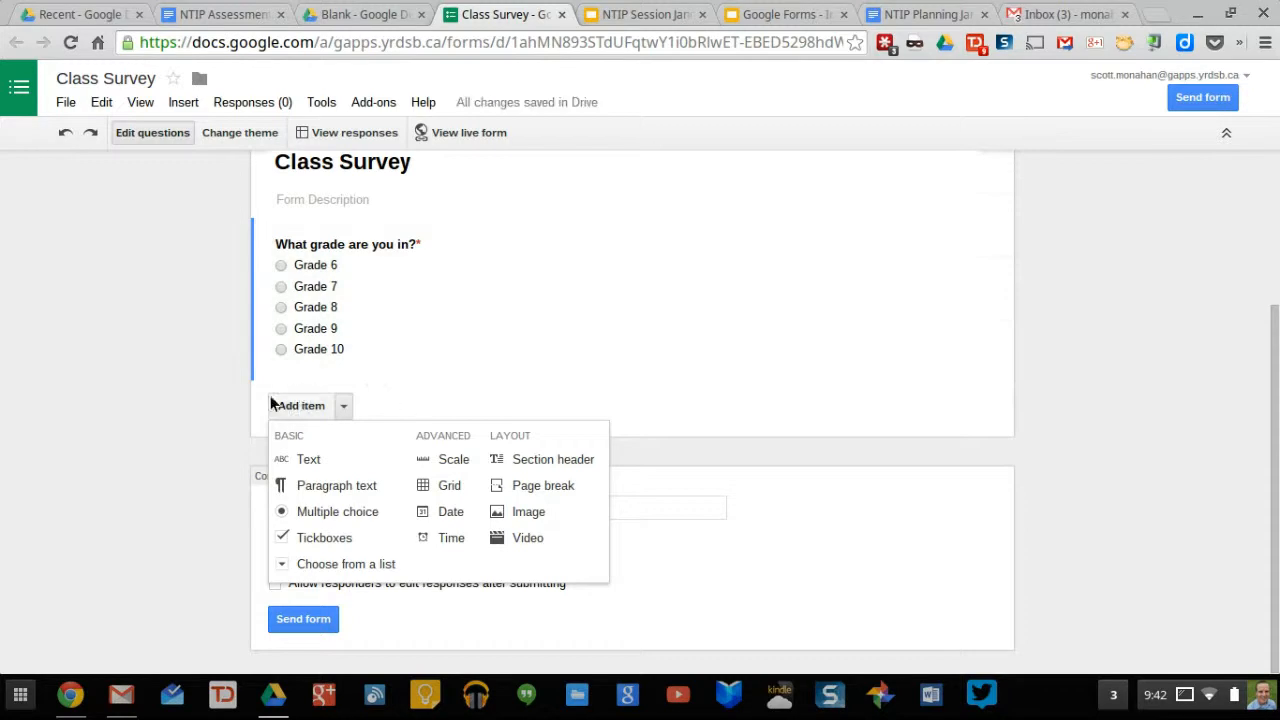
pyautogui.click(425, 408)
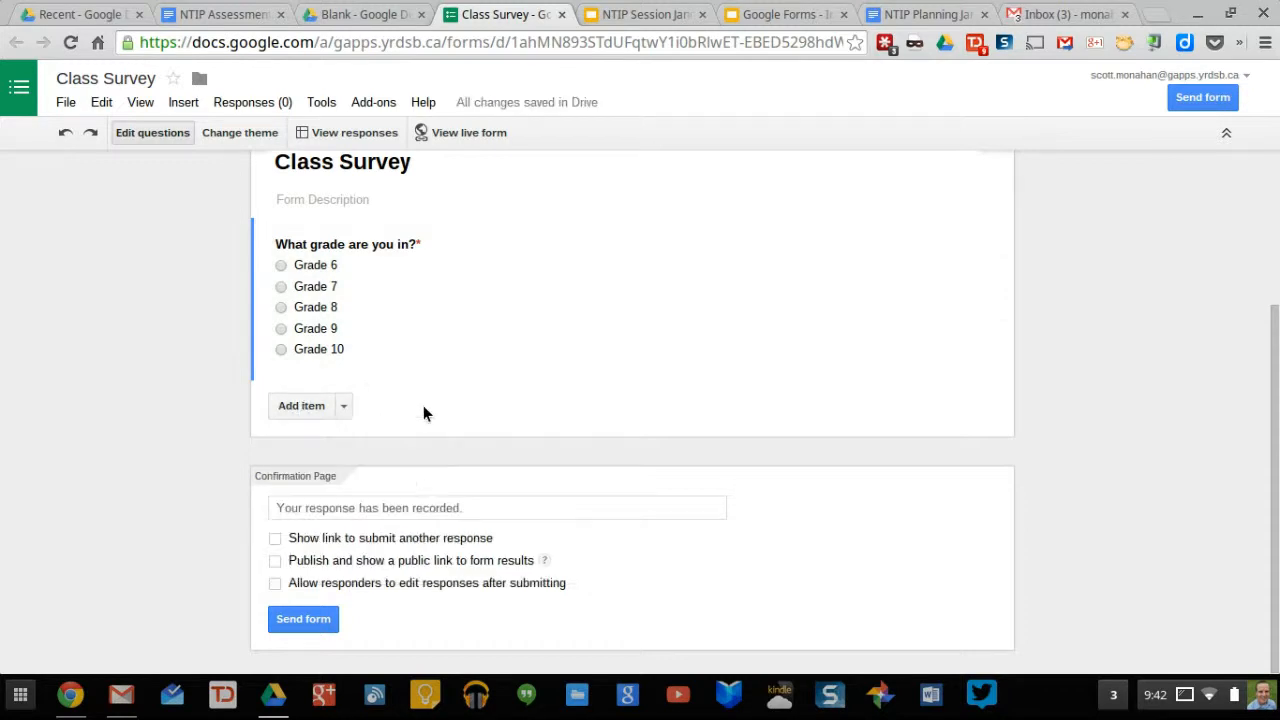
pyautogui.click(345, 405)
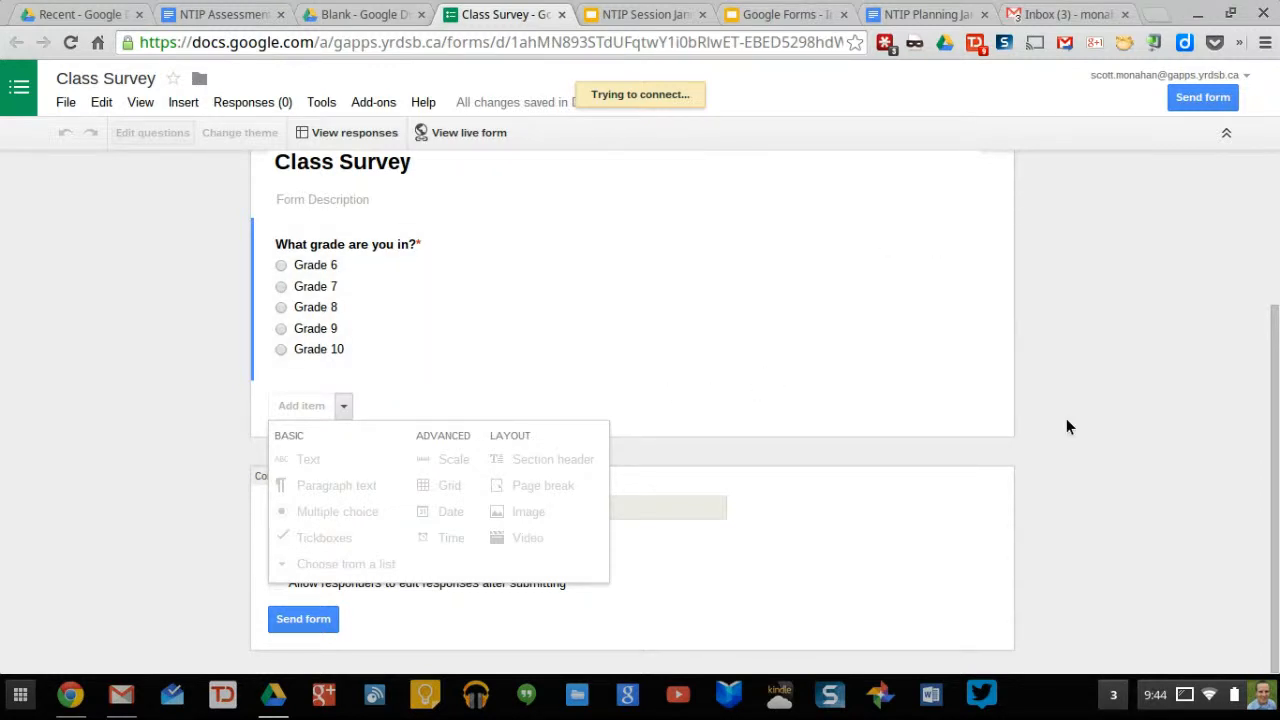
pyautogui.click(343, 565)
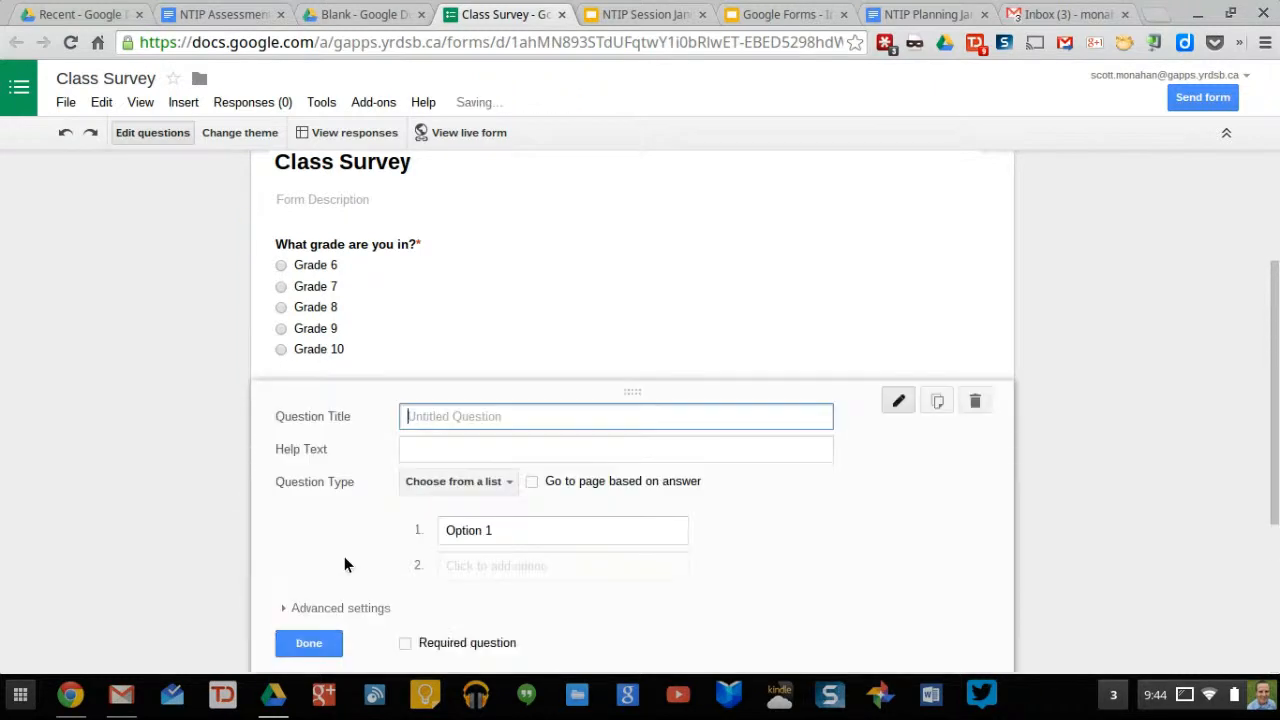
pyautogui.write('what')
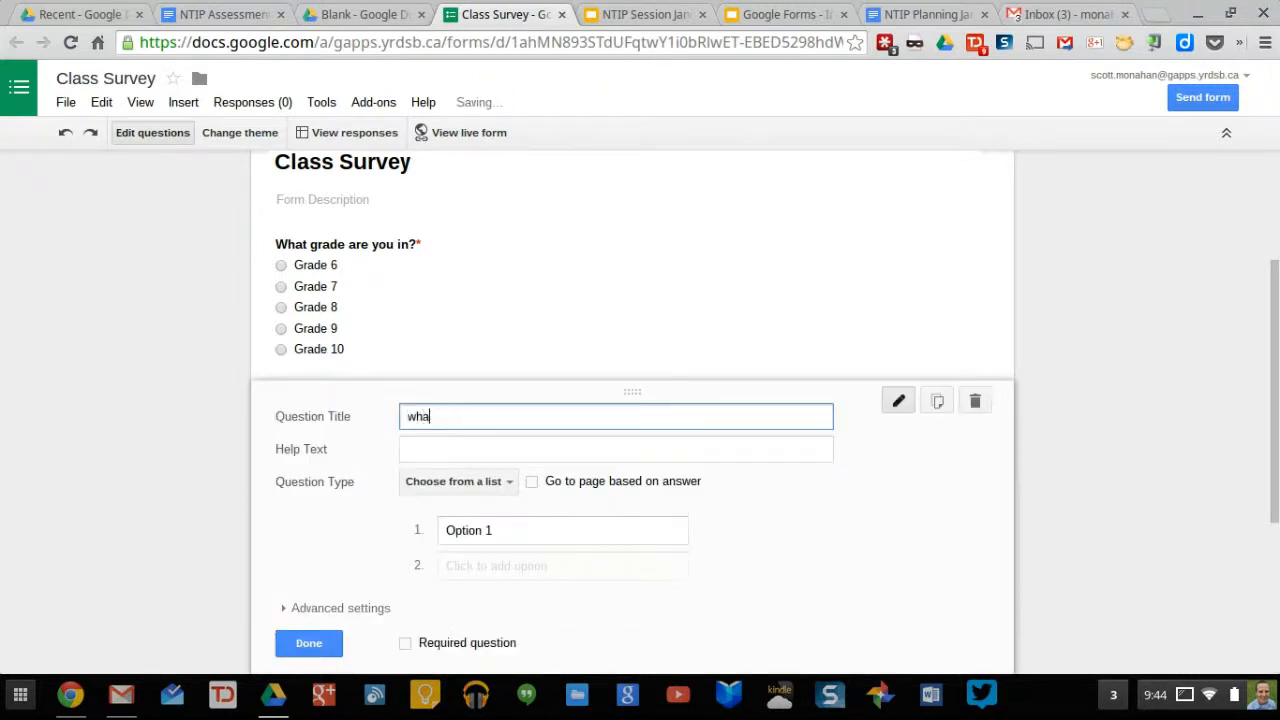
pyautogui.press('BackSpace')
pyautogui.press('BackSpace')
pyautogui.press('BackSpace')
pyautogui.press('BackSpace')
pyautogui.write('What')
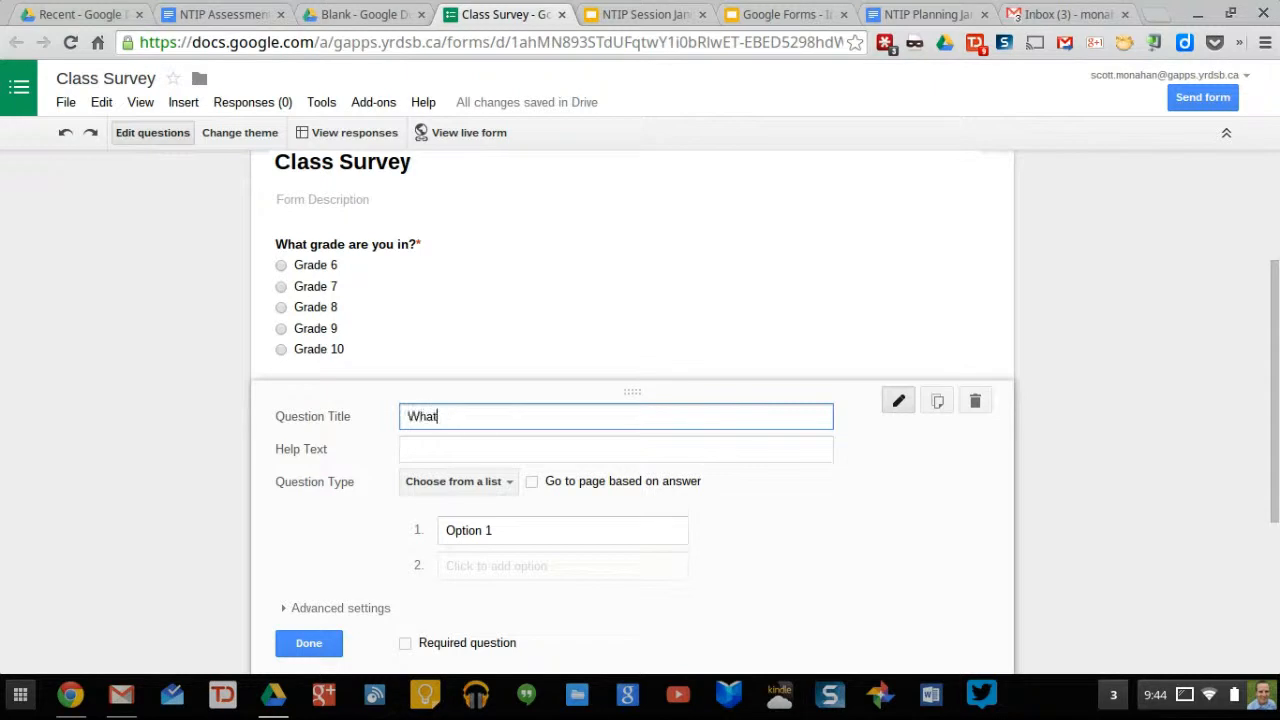
pyautogui.write(' is your favourite subject')
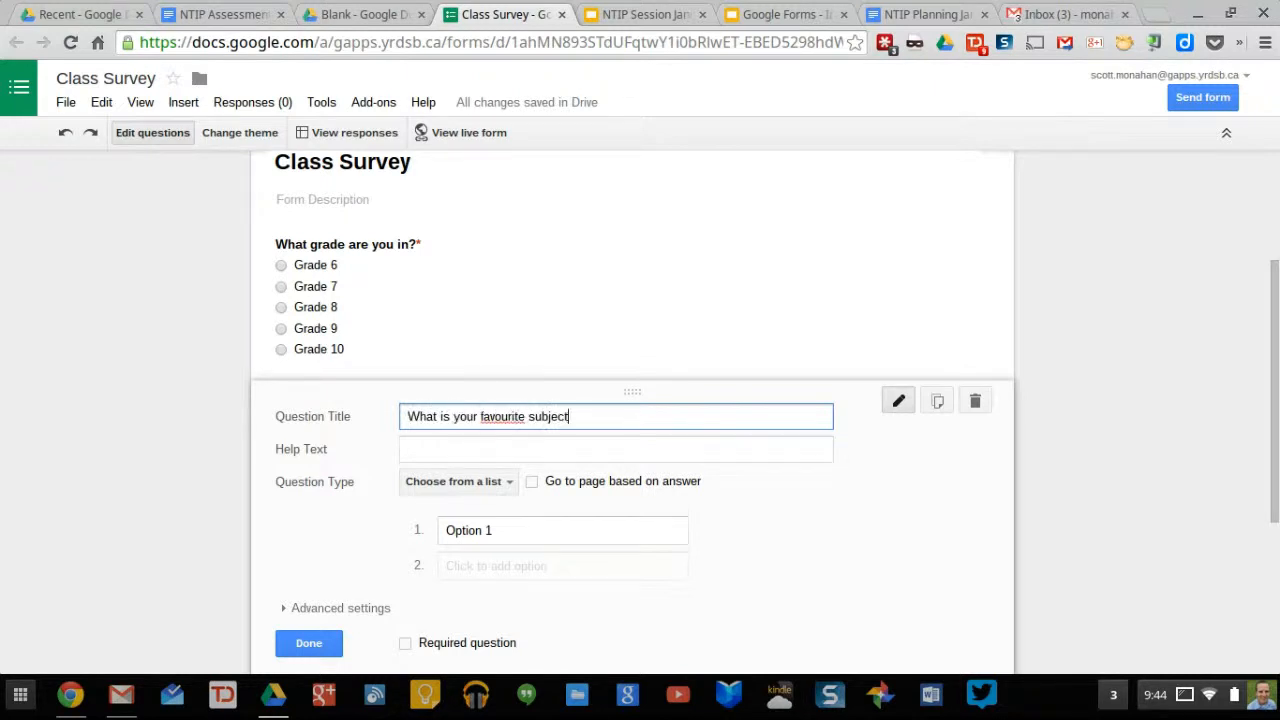
pyautogui.write('?')
# - Enter Math, Language and Science as the first three options of the favourite subject question
pyautogui.click(503, 531)
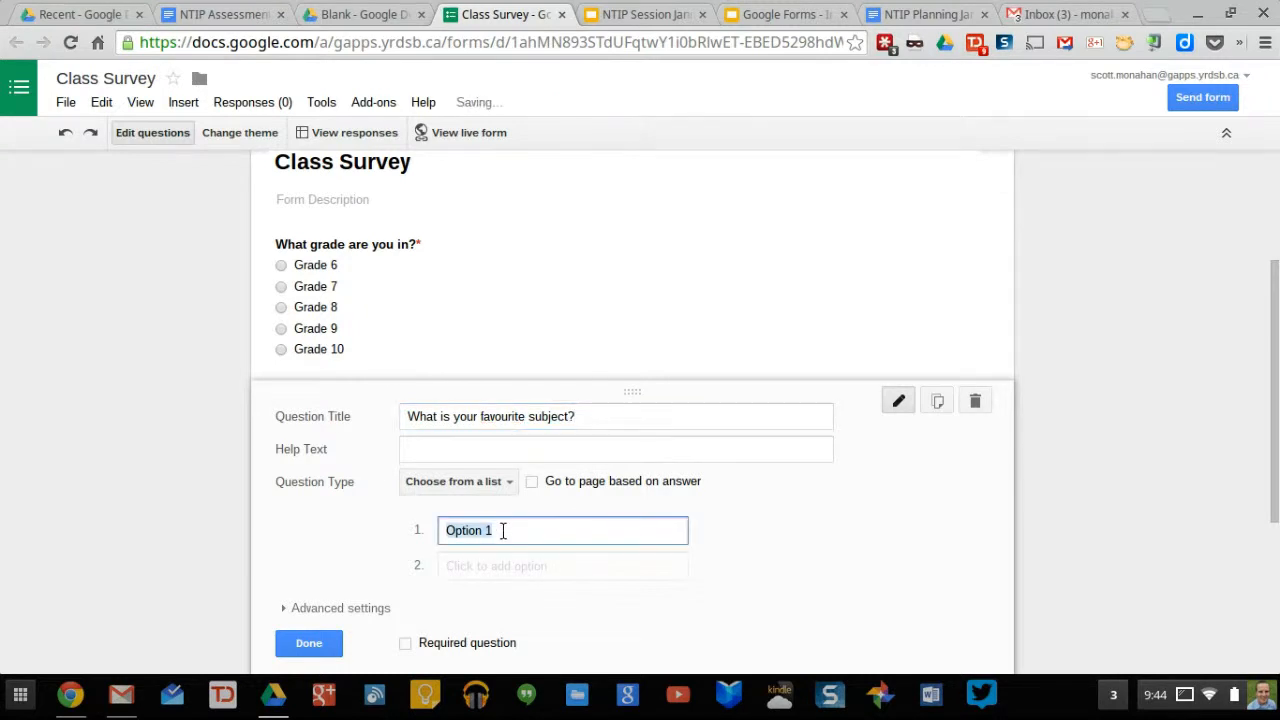
pyautogui.write('Math')
pyautogui.press('Return')
pyautogui.write('L')
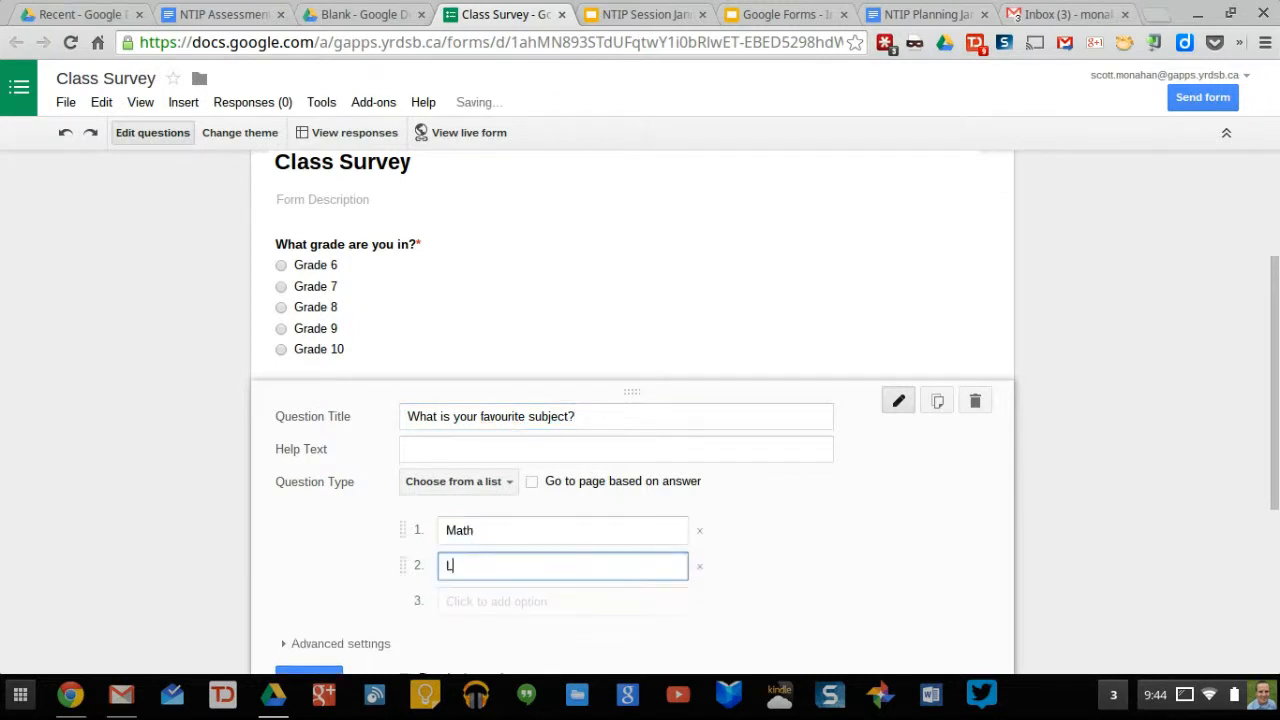
pyautogui.write('anguage')
pyautogui.press('Tab')
pyautogui.press('Tab')
pyautogui.write('Science')
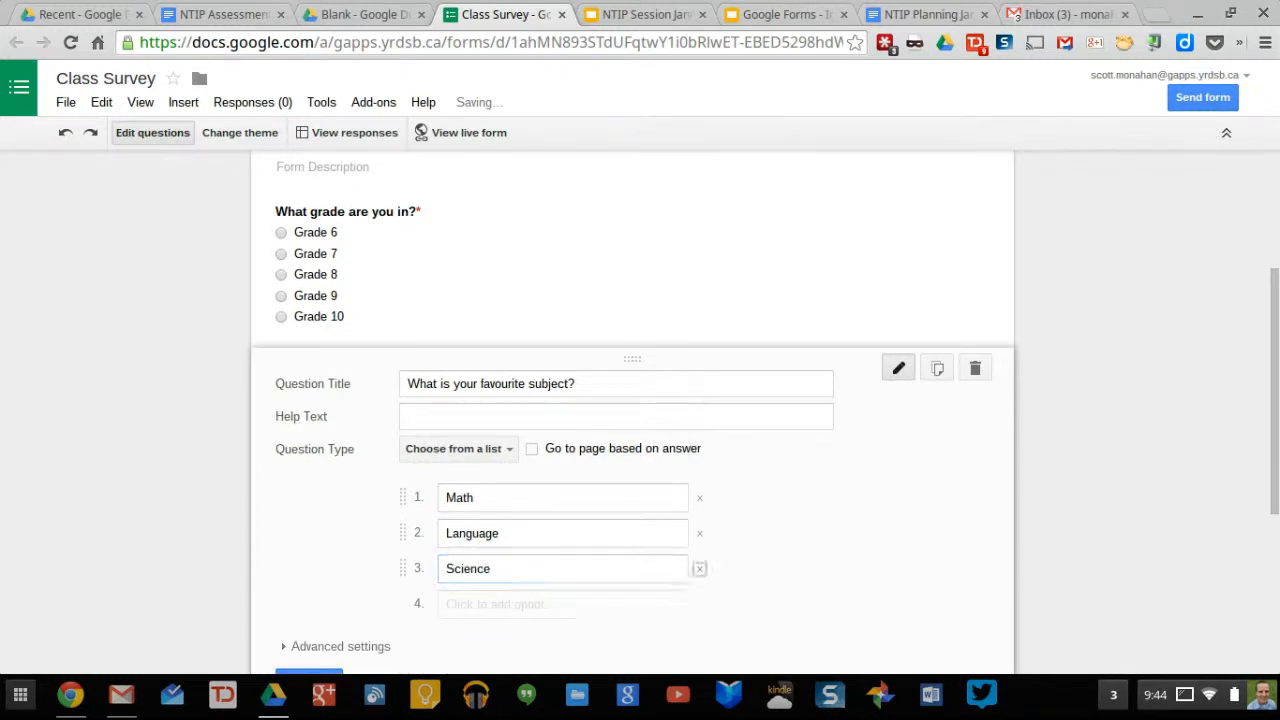
# - Add French and Art as the fourth and fifth options of the favourite subject question
pyautogui.press('Tab')
pyautogui.write('F')
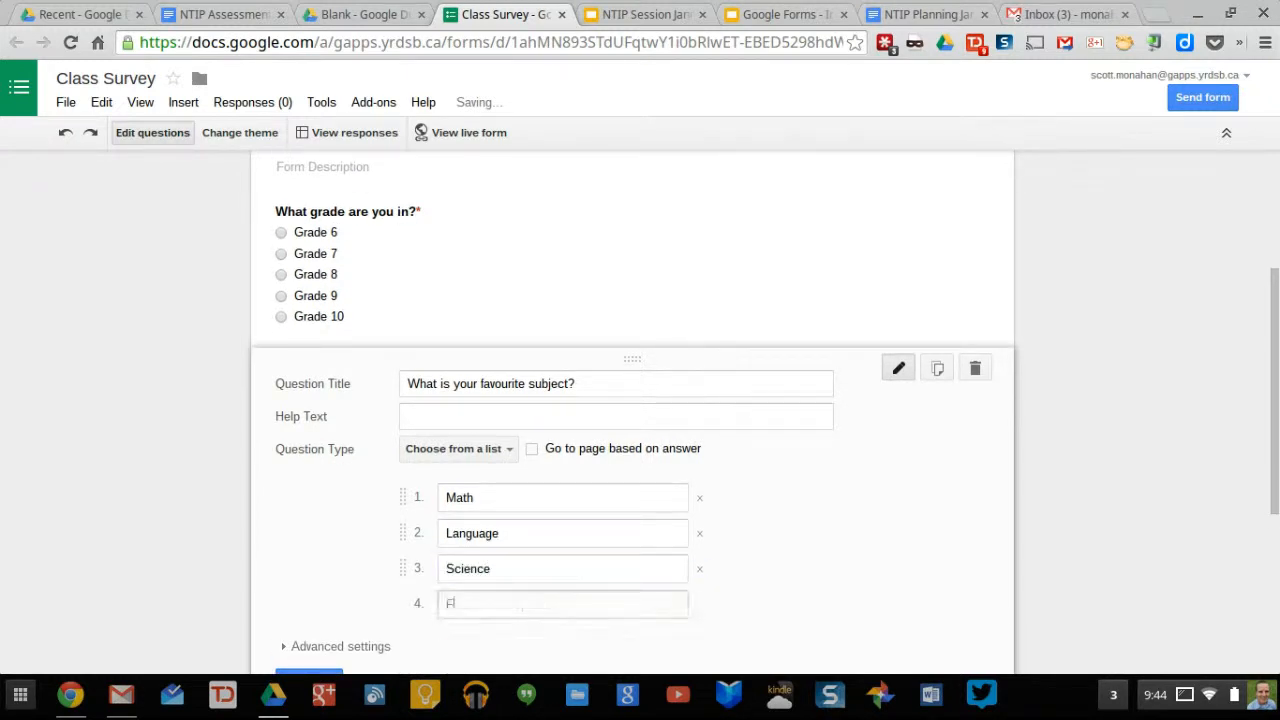
pyautogui.write('rench')
pyautogui.press('Tab')
pyautogui.press('Tab')
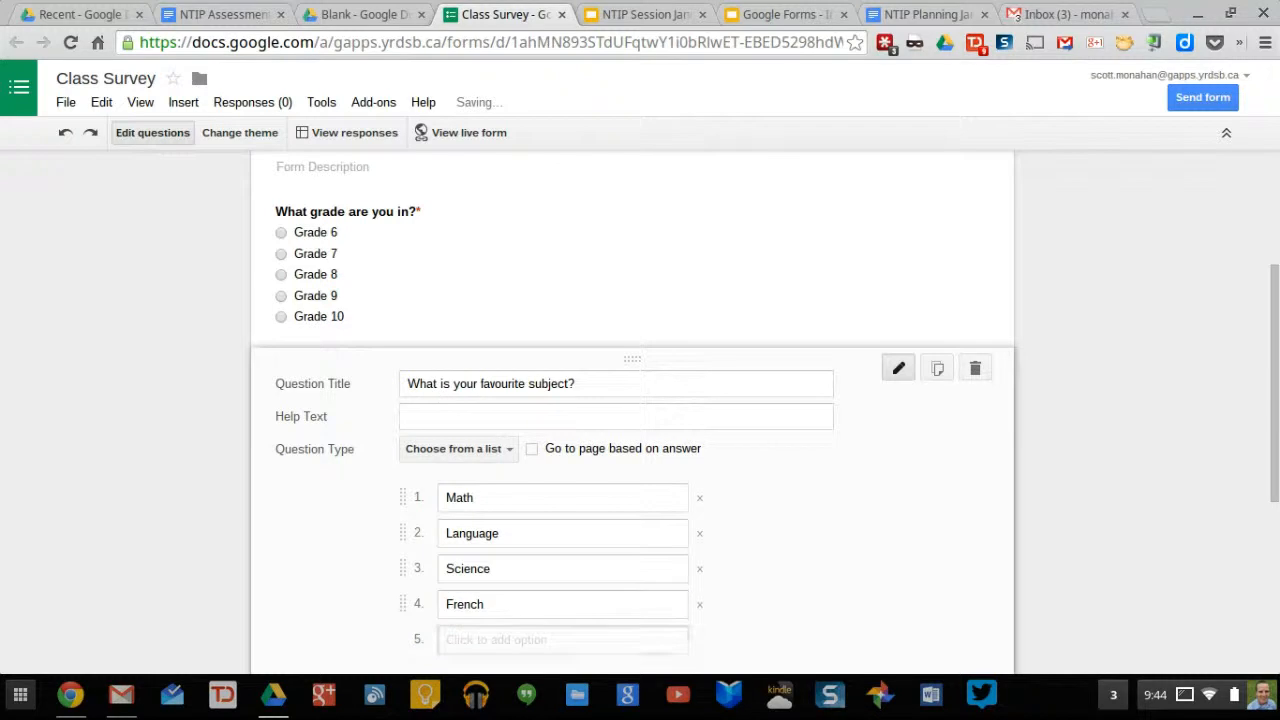
pyautogui.write('Art')
pyautogui.press('Tab')
pyautogui.press('Tab')
# - Add Social Studies/History/Geography and PhysEd as the next options of the favourite subject question
pyautogui.scroll(-2, 903, 480)
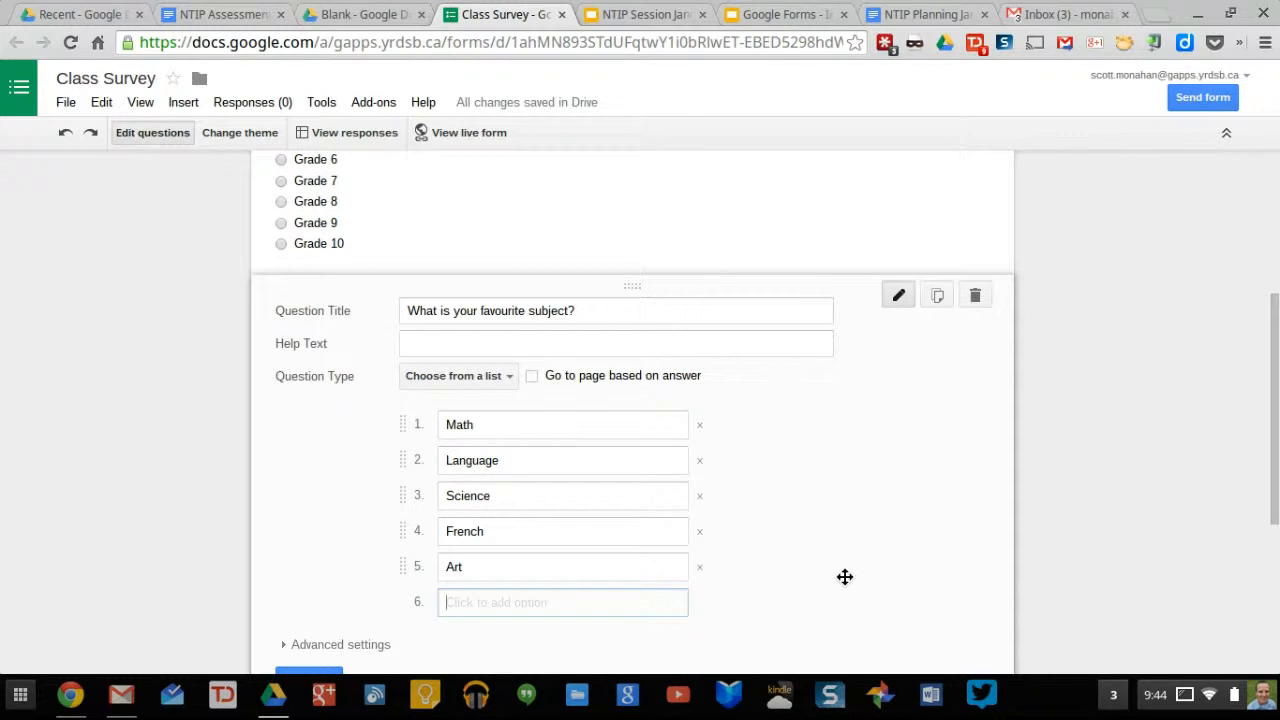
pyautogui.write('S')
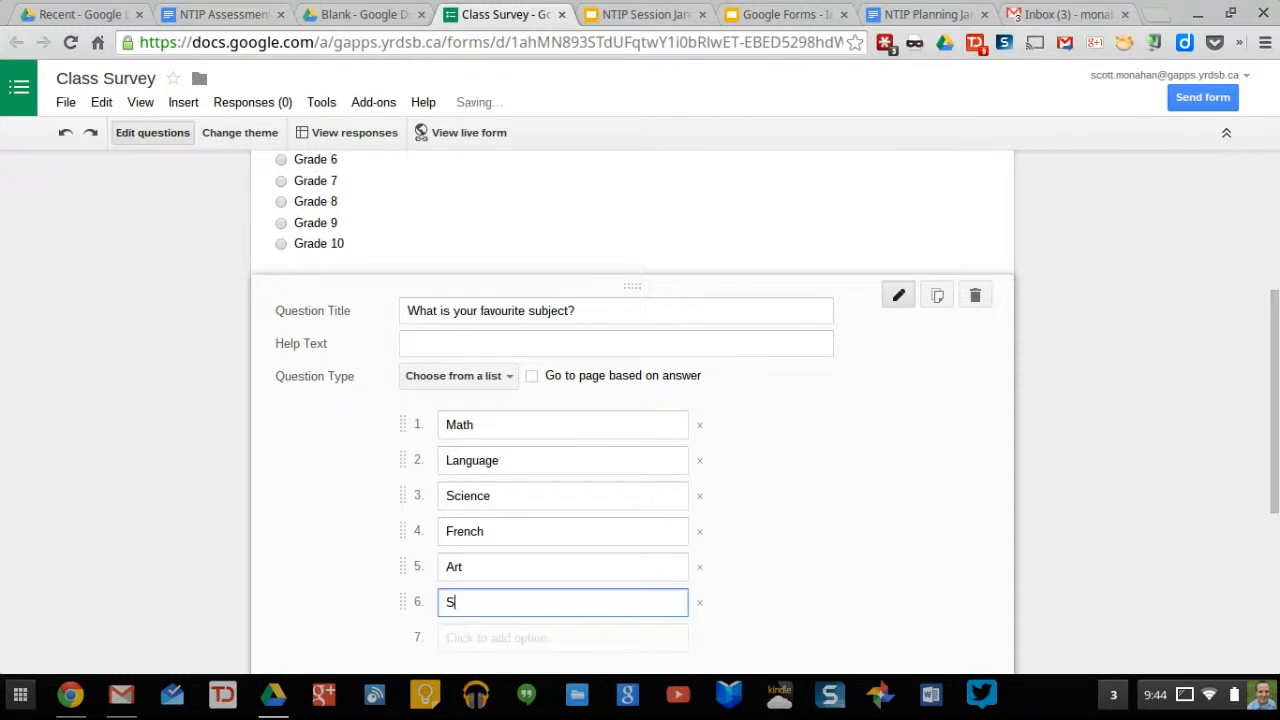
pyautogui.write('coial Studeis')
pyautogui.press('BackSpace')
pyautogui.press('BackSpace')
pyautogui.press('BackSpace')
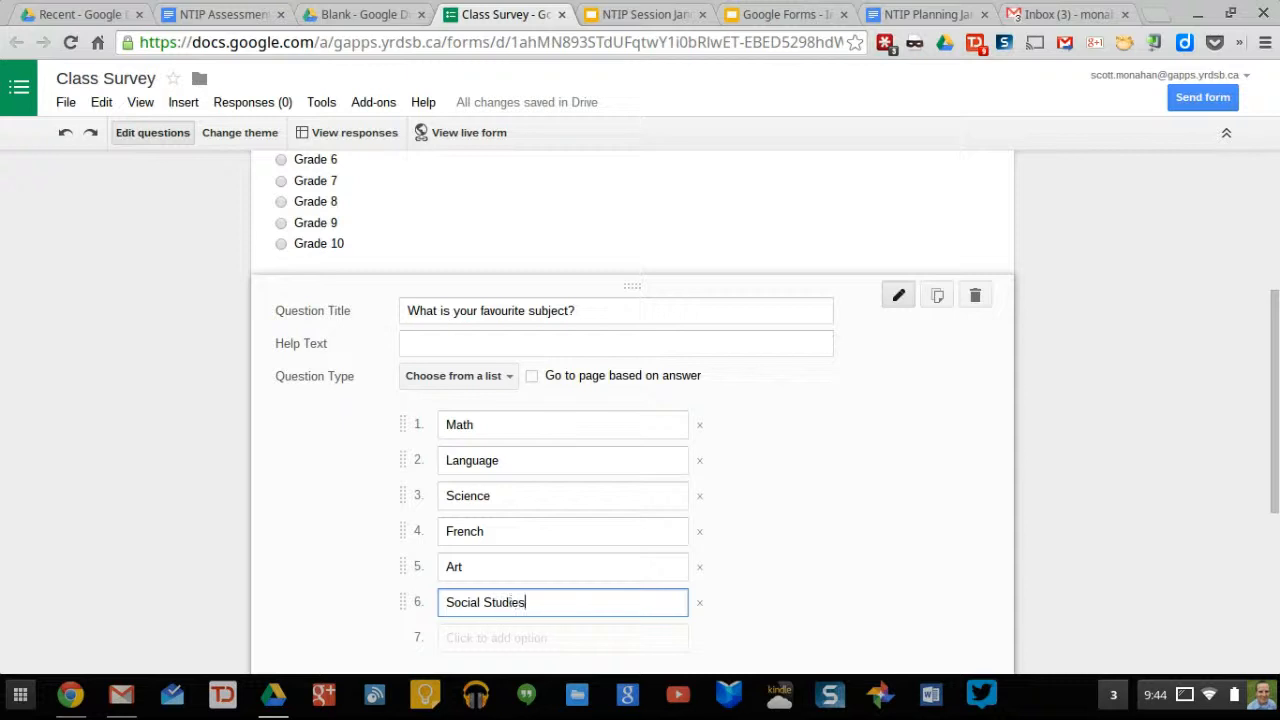
pyautogui.write('ies/History/Geography')
pyautogui.press('Tab')
pyautogui.press('Tab')
pyautogui.write('Phy')
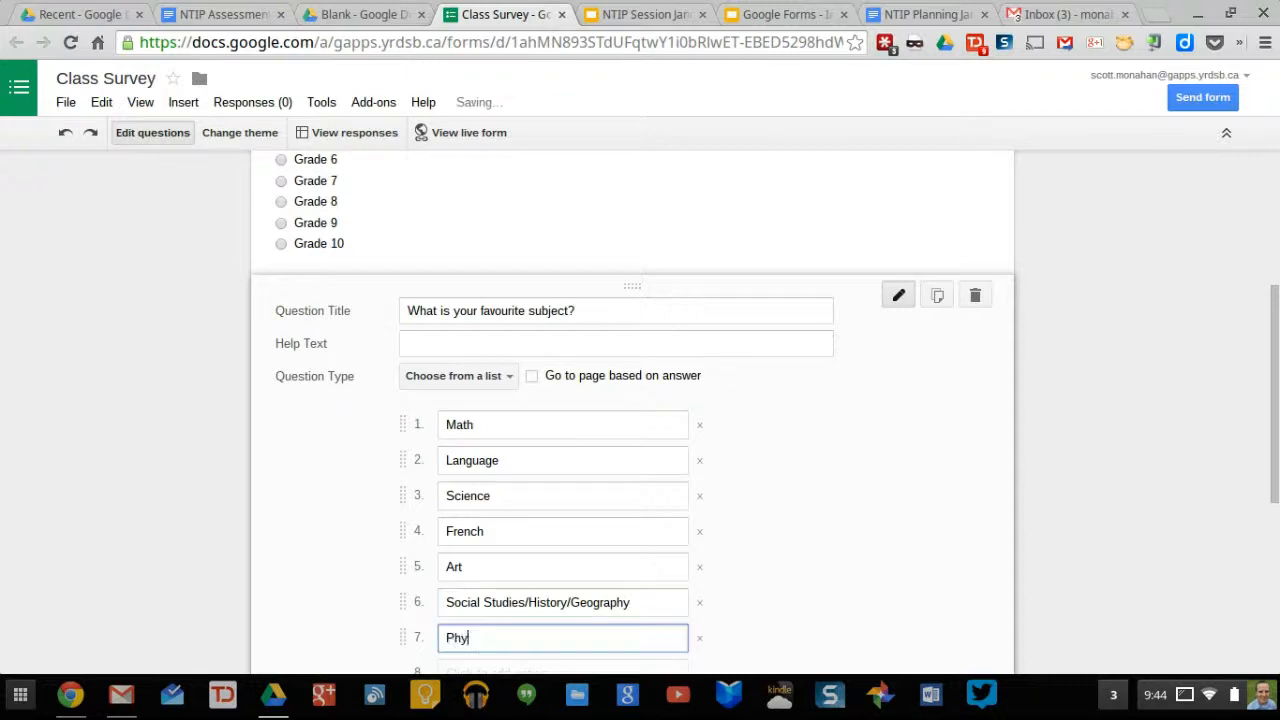
pyautogui.write('sEd')
pyautogui.press('Tab')
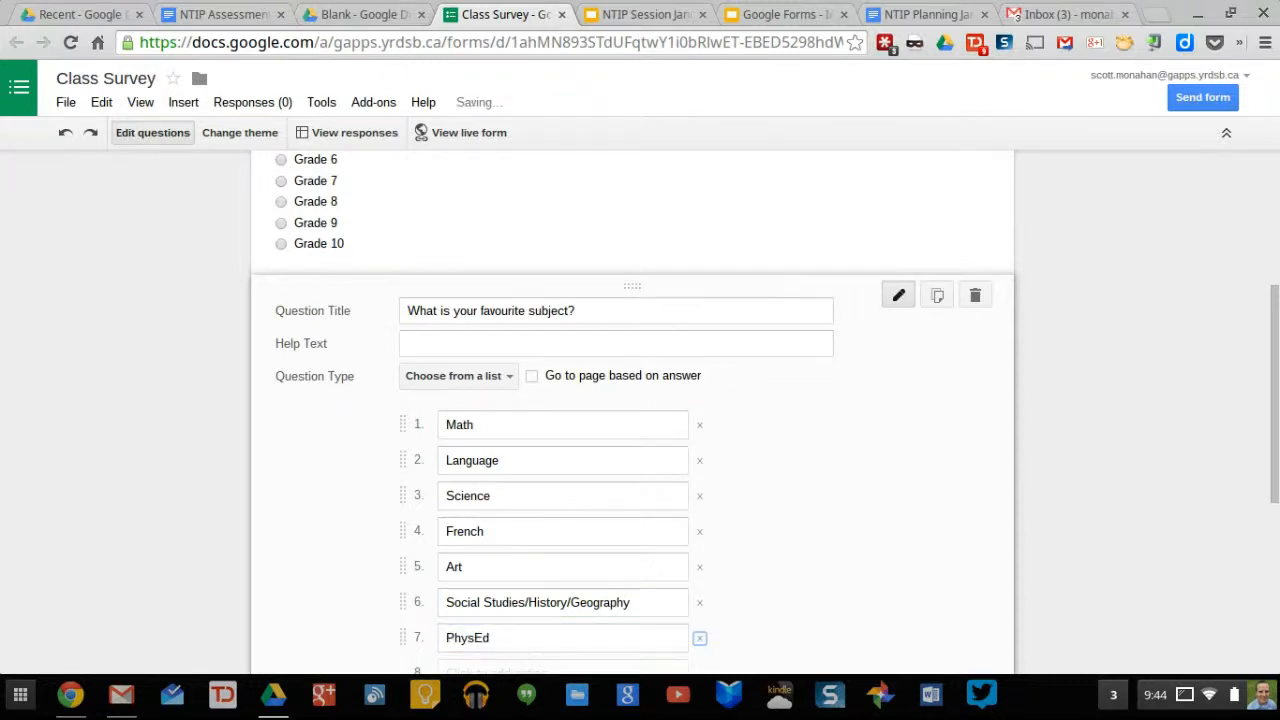
# - Add Health and Drama as further options of the favourite subject question
pyautogui.press('Tab')
pyautogui.write('He')
pyautogui.press('Tab')
pyautogui.press('Tab')
pyautogui.write('Drama')
pyautogui.press('Tab')
pyautogui.press('Tab')
# - Add Music and Lunch as the last subject options, and make the favourite subject question required
pyautogui.write('M')
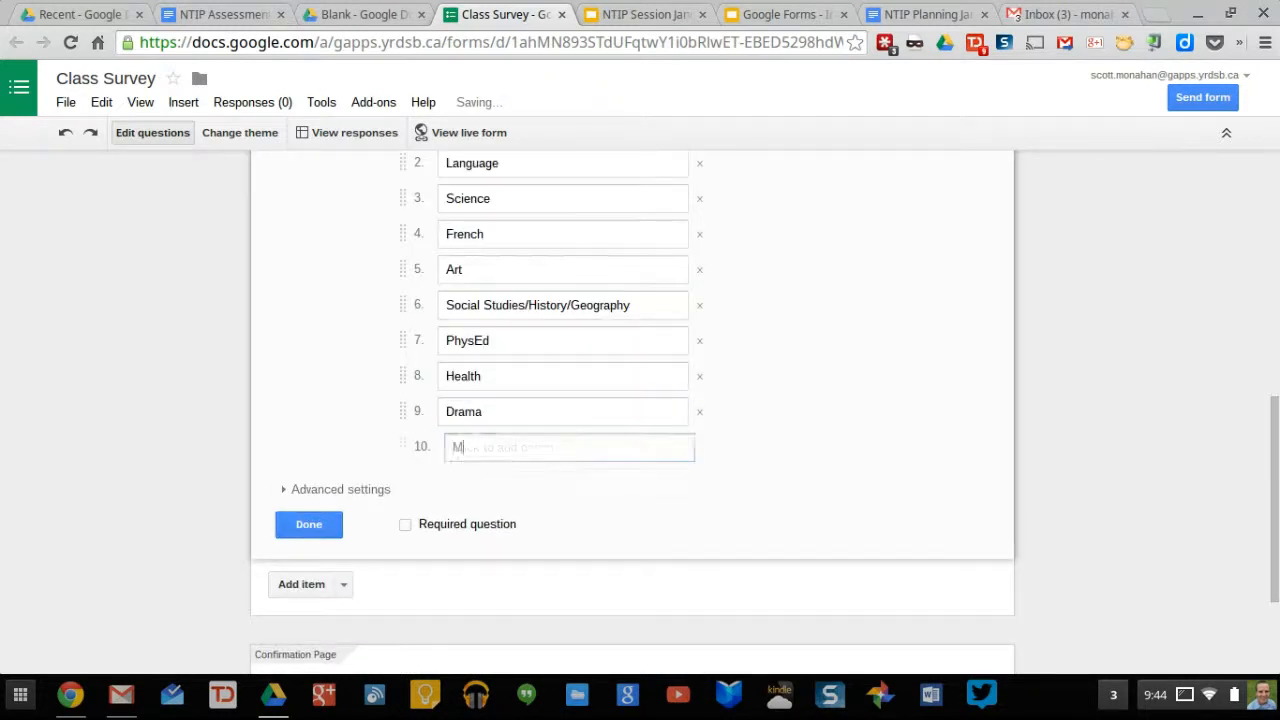
pyautogui.write('usic')
pyautogui.press('Tab')
pyautogui.write('Lu')
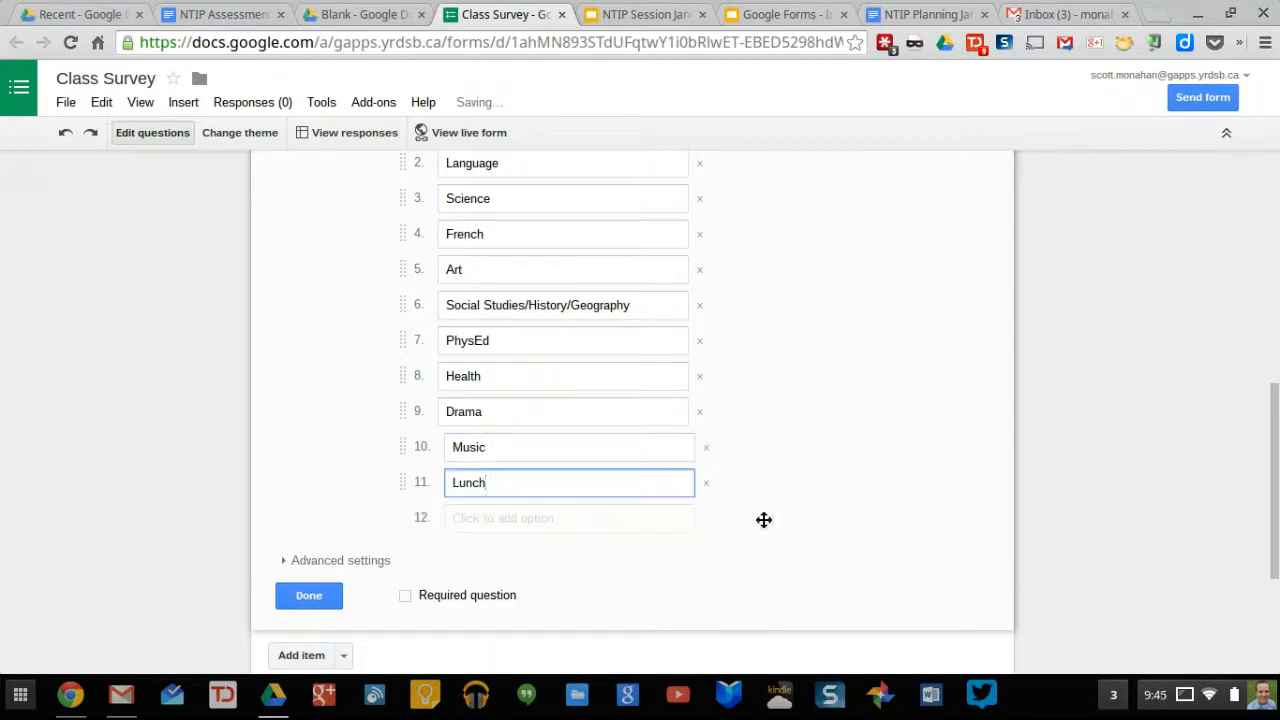
pyautogui.click(403, 595)
pyautogui.click(333, 600)
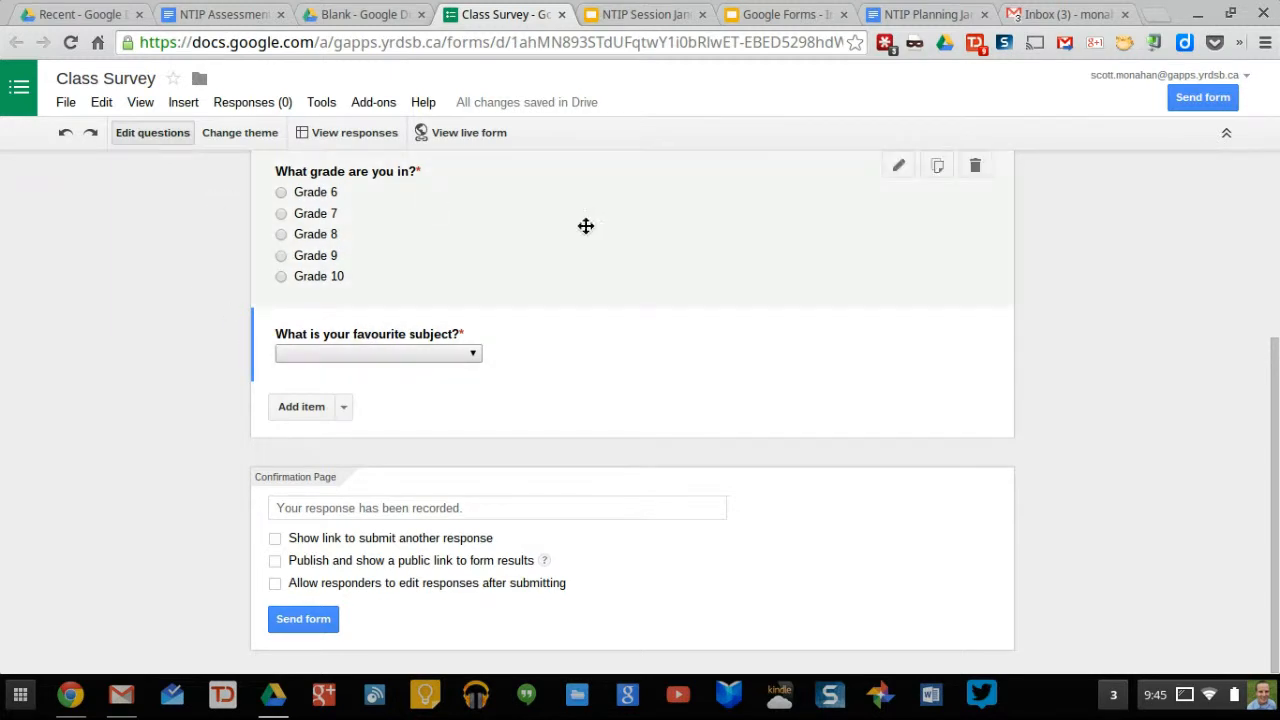
# - Add a Grade 5 option to the grade question and place it above Grade 6
pyautogui.click(587, 224)
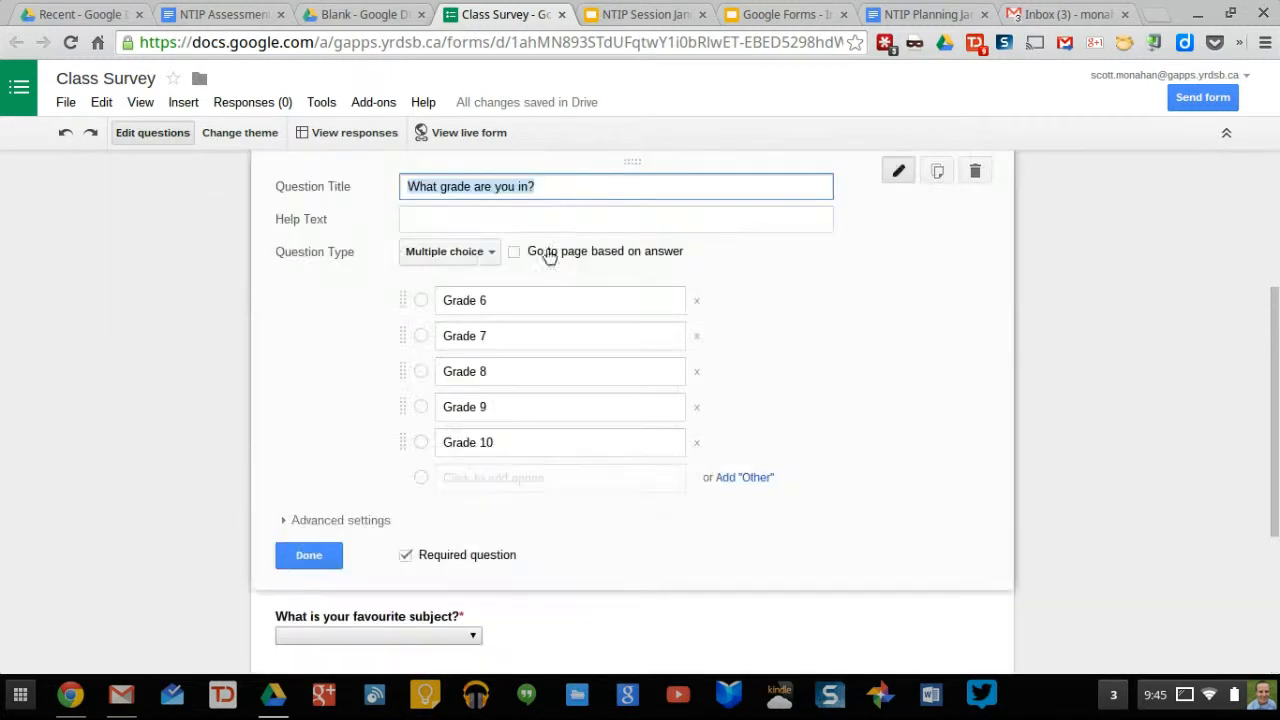
pyautogui.click(450, 479)
pyautogui.write('Grade 5')
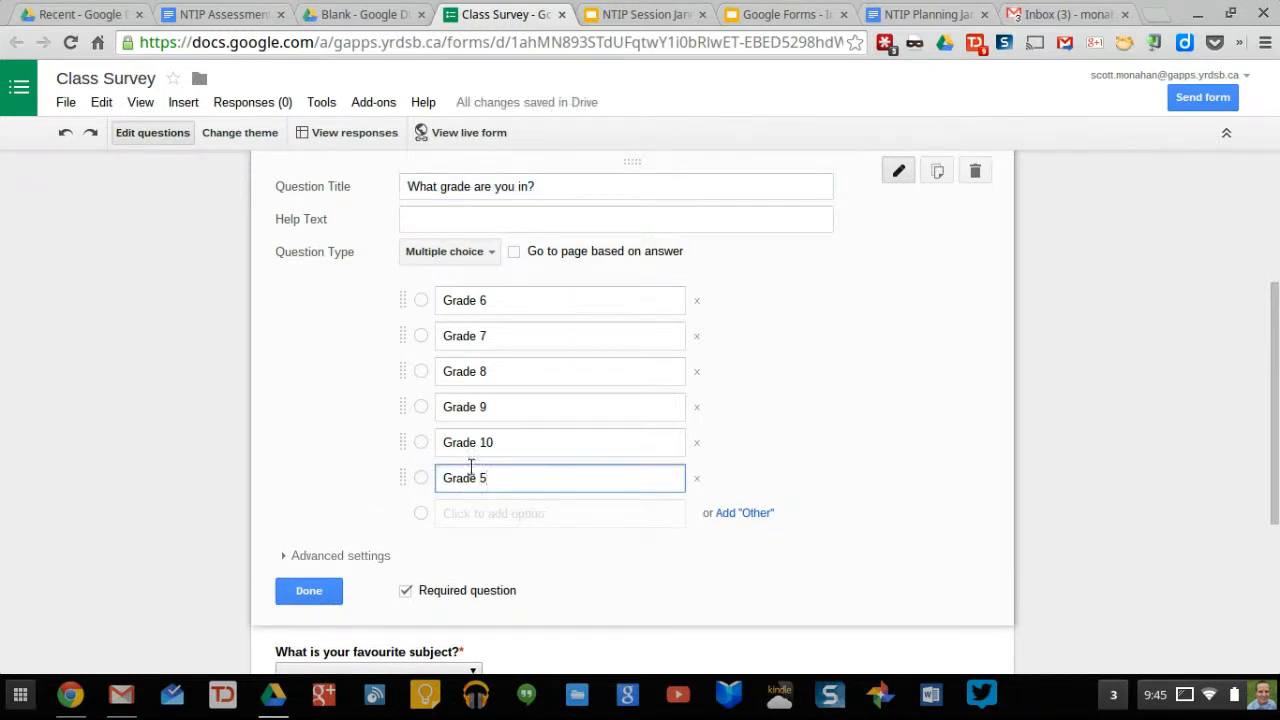
pyautogui.click(302, 472)
pyautogui.moveTo(400, 478); pyautogui.dragTo(406, 300)
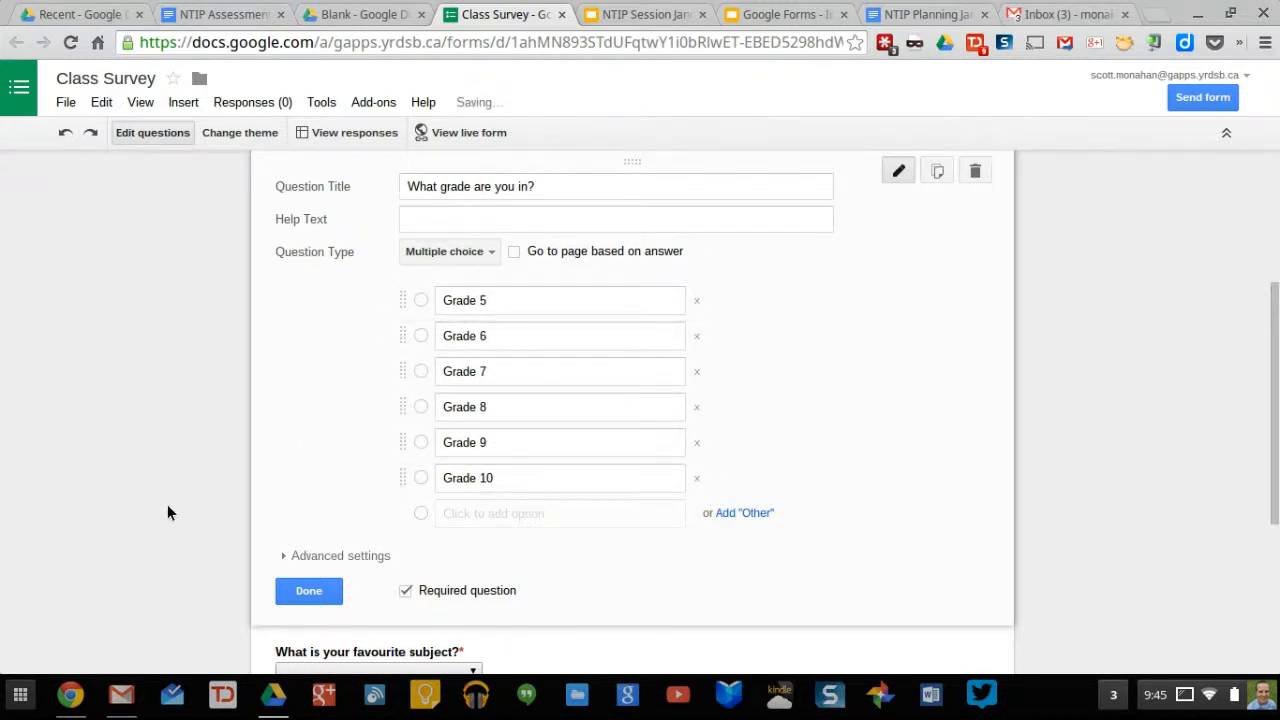
pyautogui.click(300, 593)
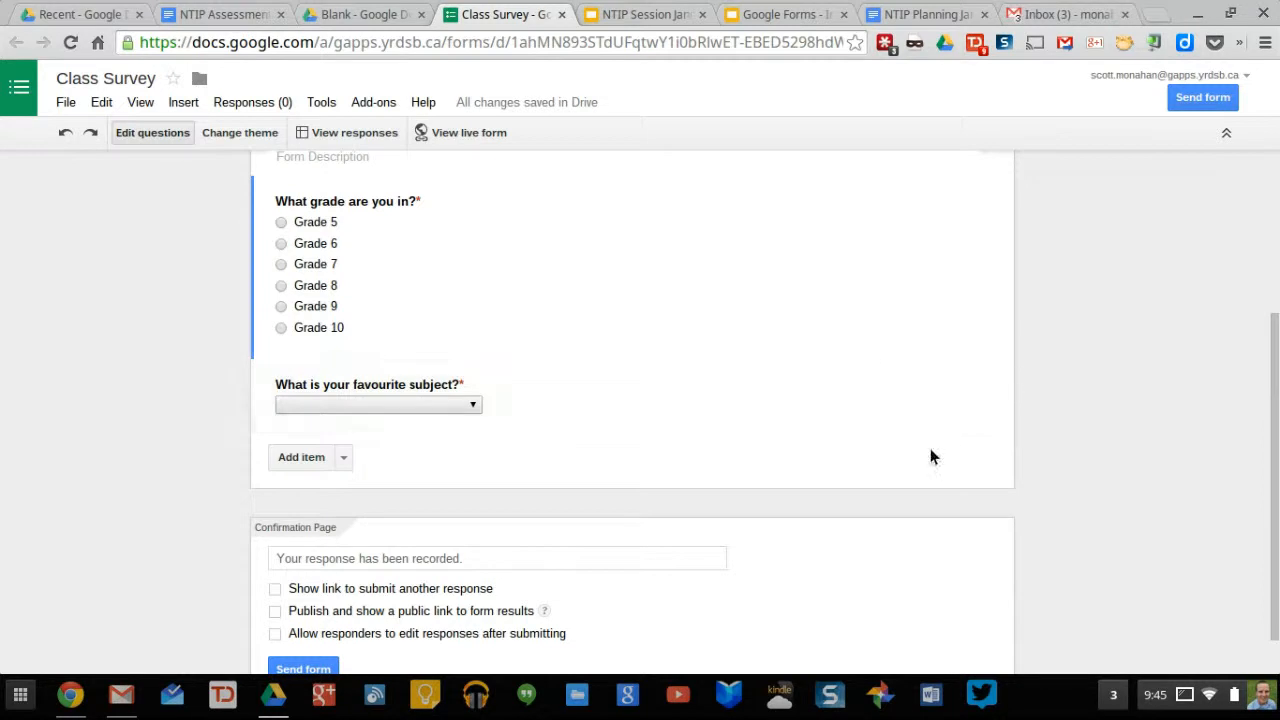
# - Turn the form's share link into a short URL and copy it from the send form settings
pyautogui.scroll(3, 1075, 345)
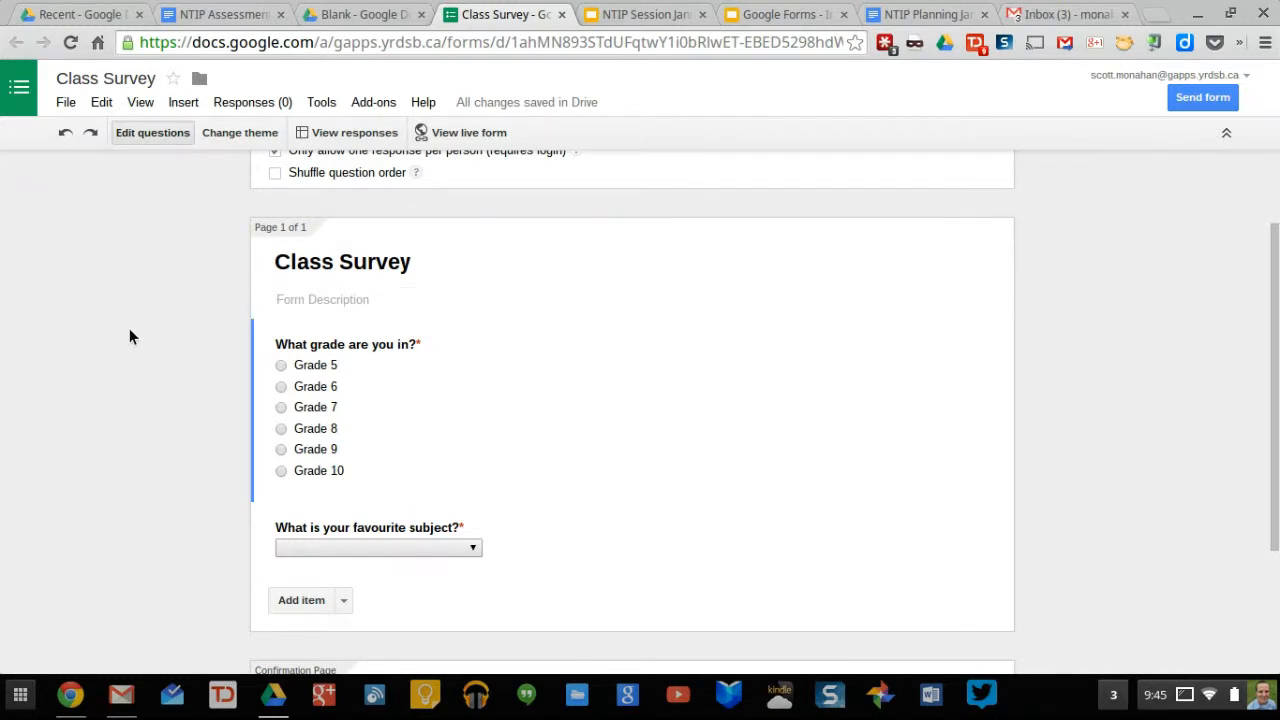
pyautogui.scroll(2, 164, 232)
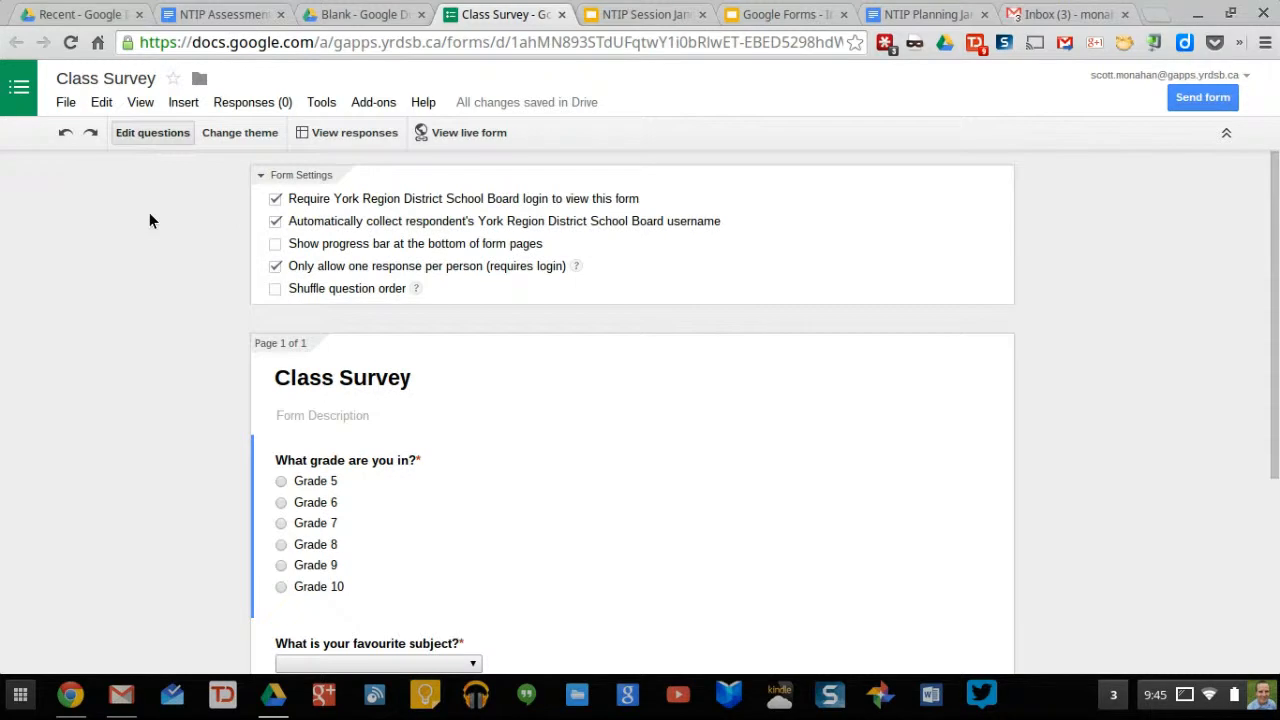
pyautogui.click(1195, 104)
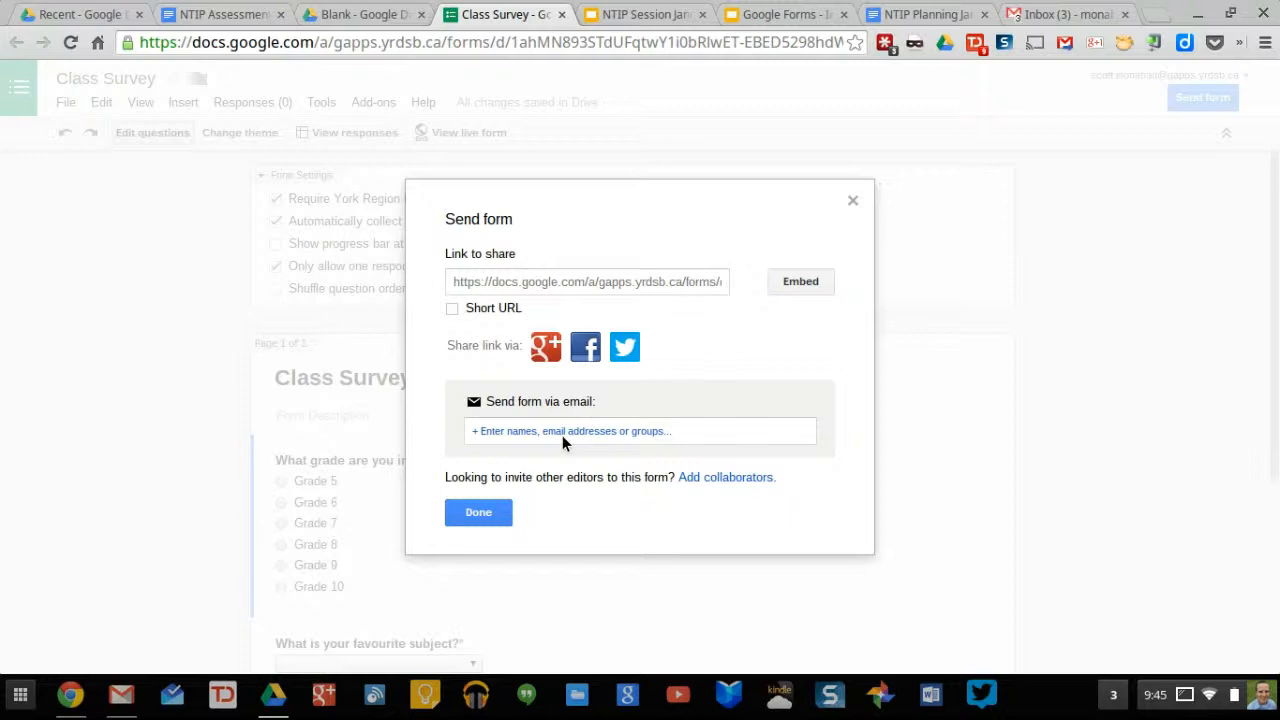
pyautogui.click(609, 280)
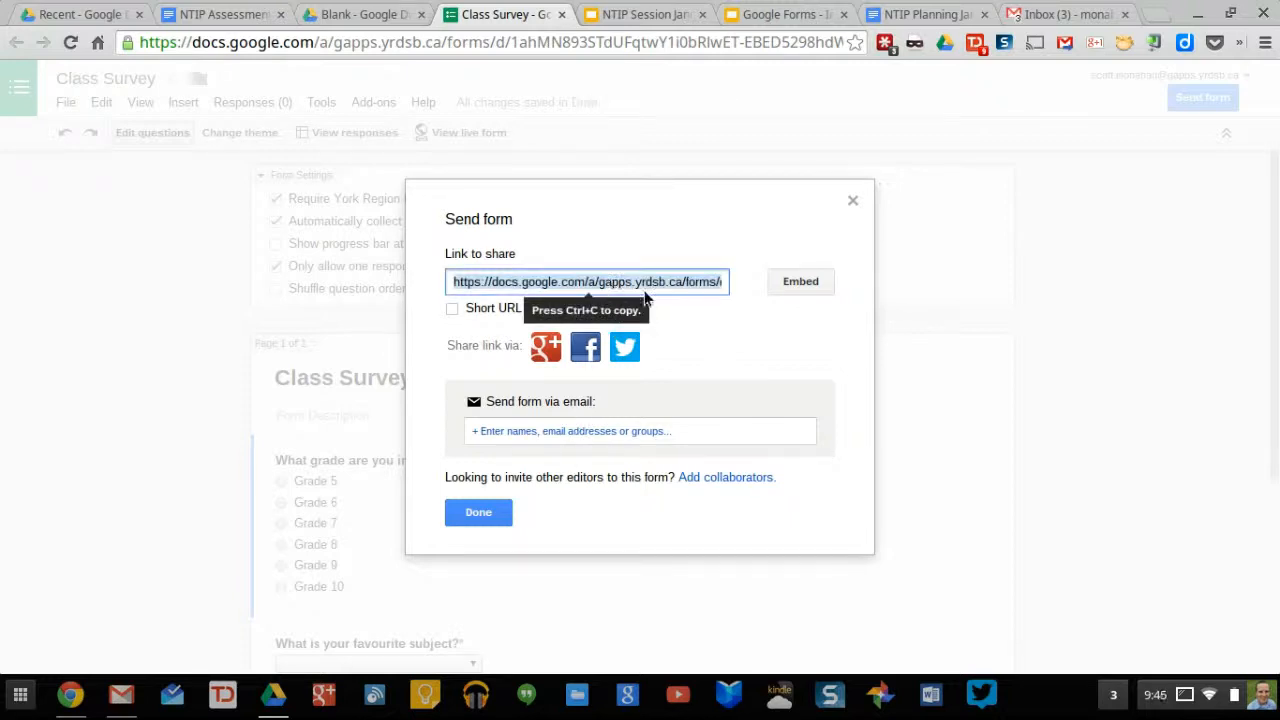
pyautogui.click(451, 309)
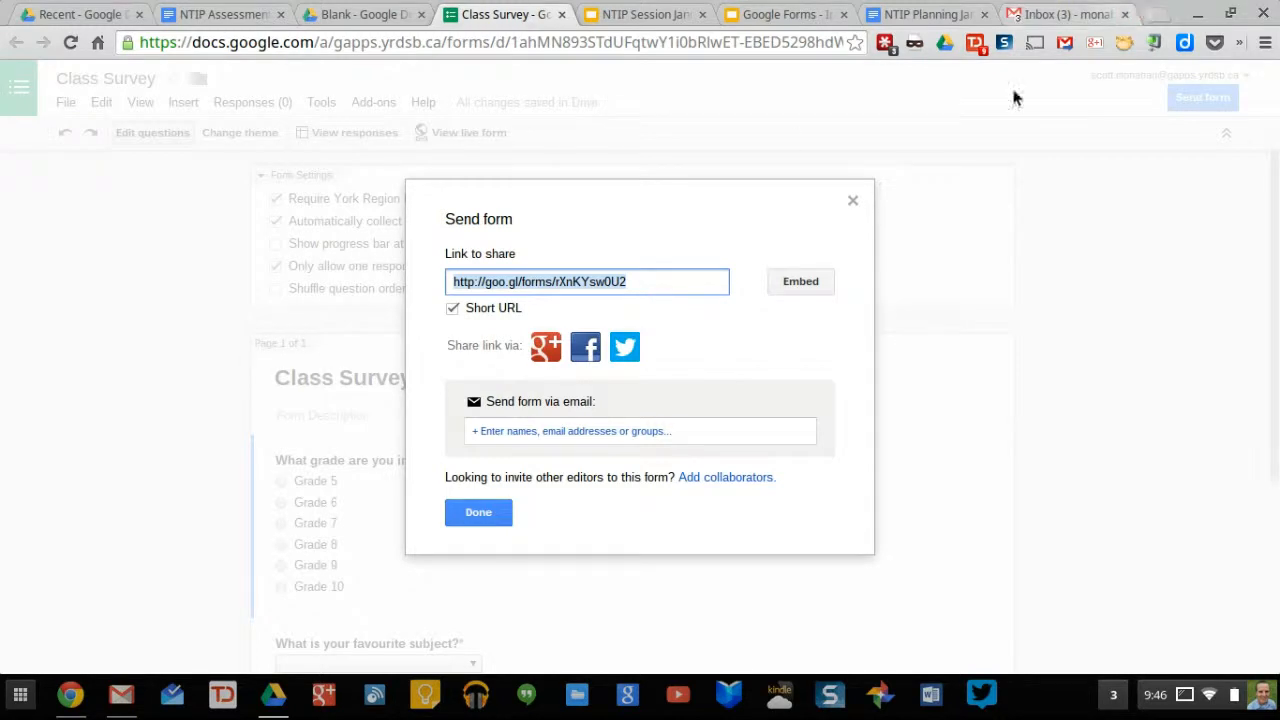
pyautogui.click(500, 510)
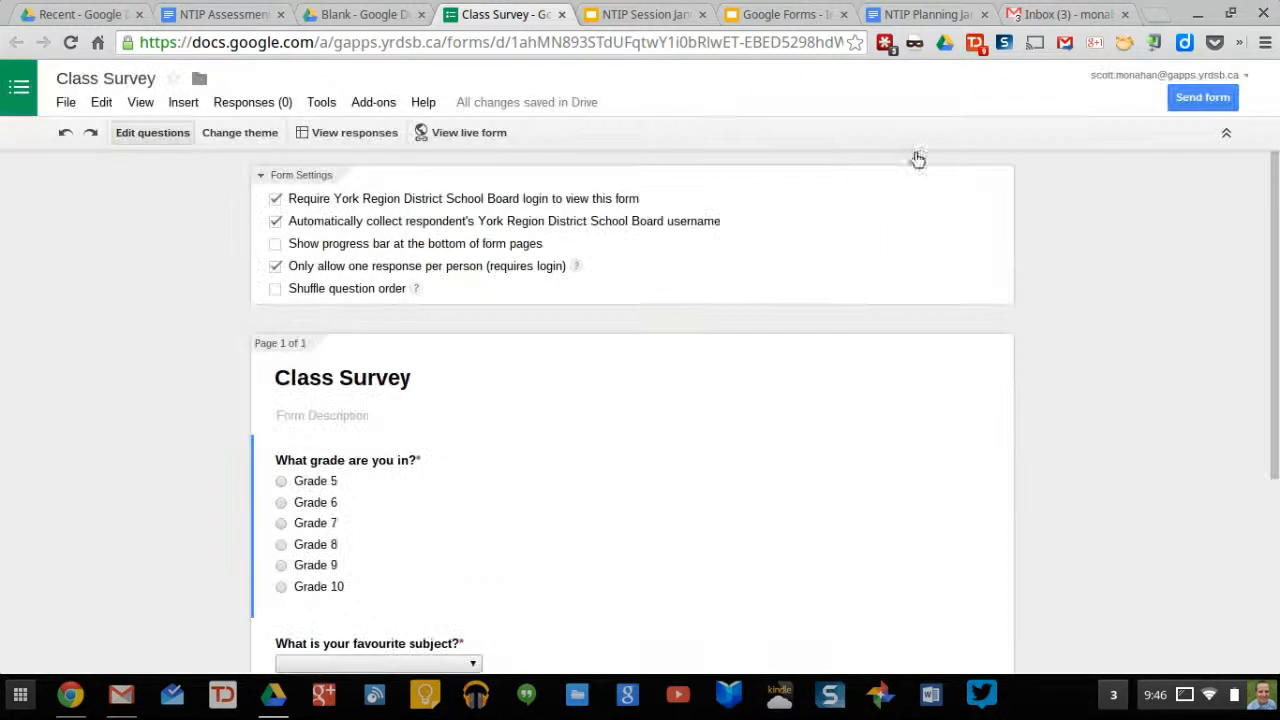
pyautogui.click(1157, 16)
pyautogui.write('http://goo.gl/forms/rXnKYsw0U2')
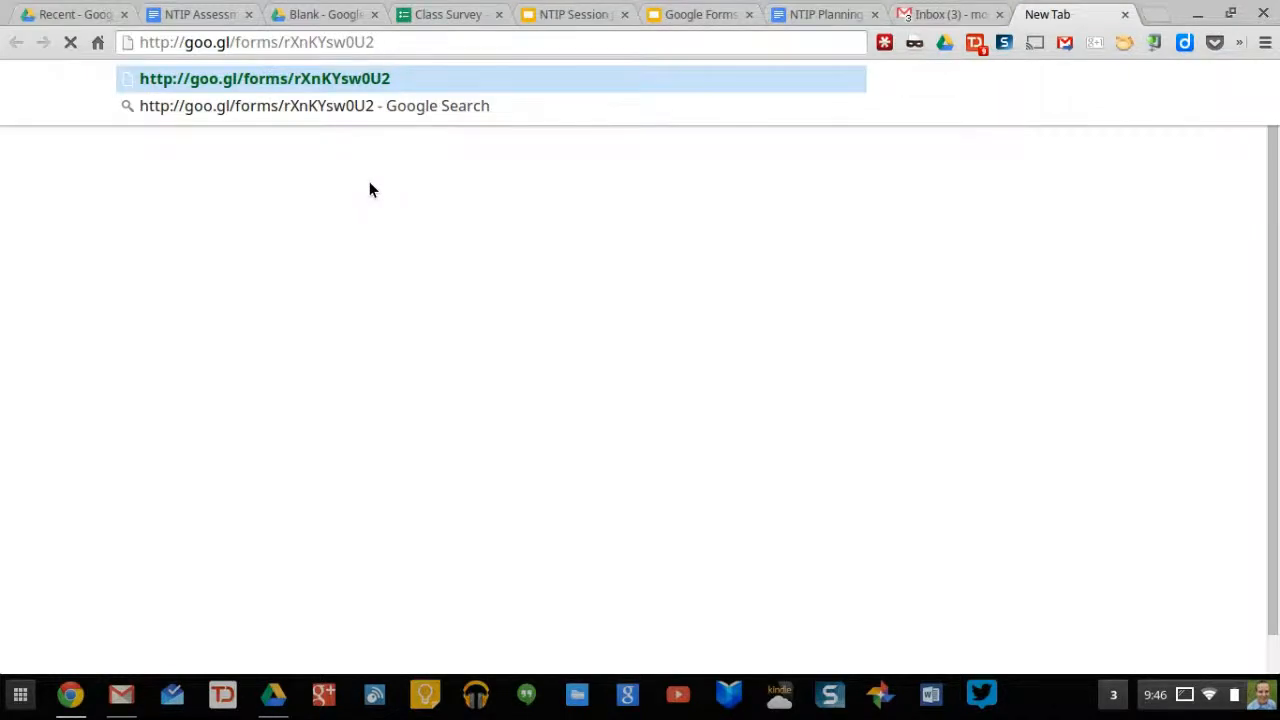
pyautogui.press('Return')
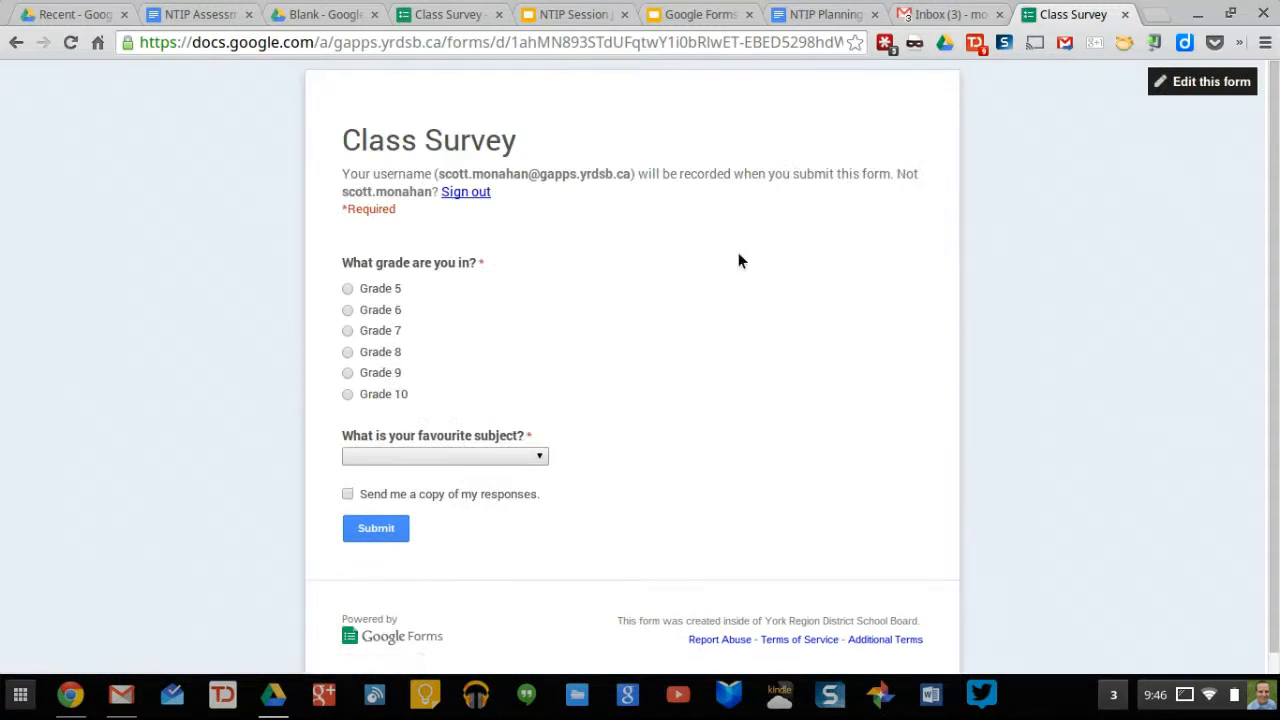
pyautogui.click(1125, 14)
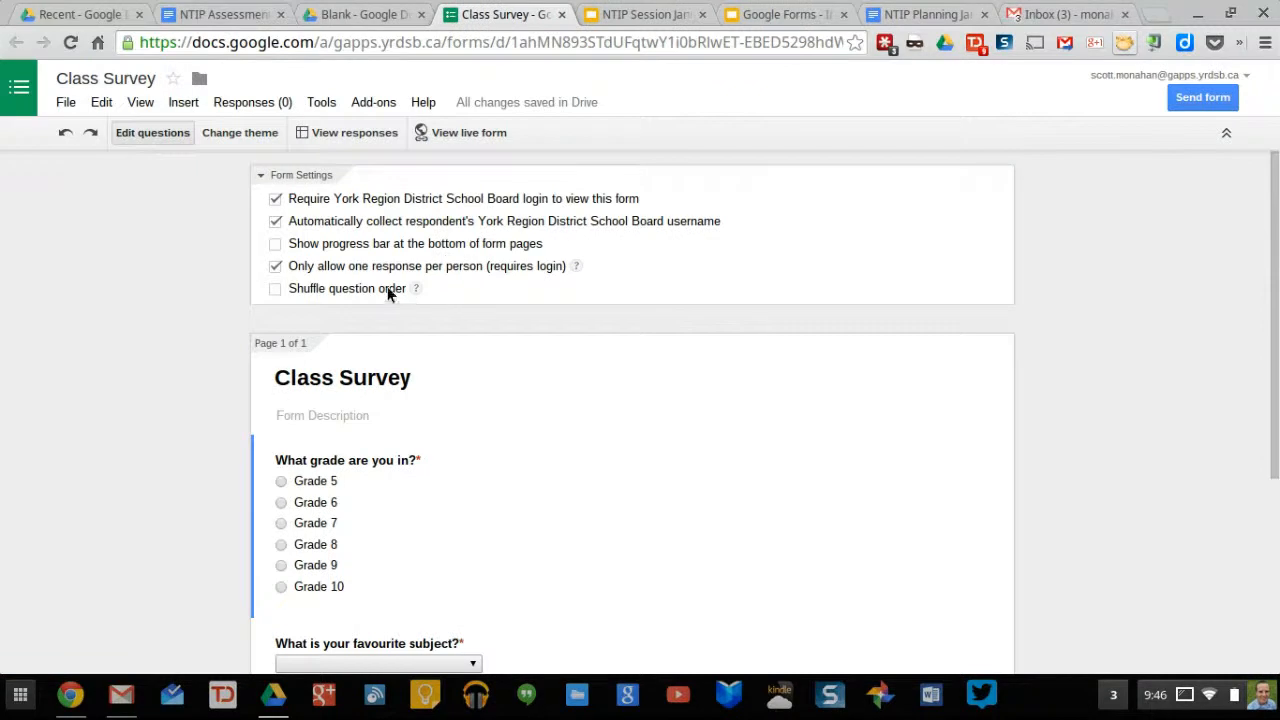
# - Apply the Cars & Lorries theme to the form
pyautogui.click(218, 130)
pyautogui.scroll(-1, 1127, 473)
pyautogui.scroll(-5, 1128, 468)
pyautogui.click(1135, 425)
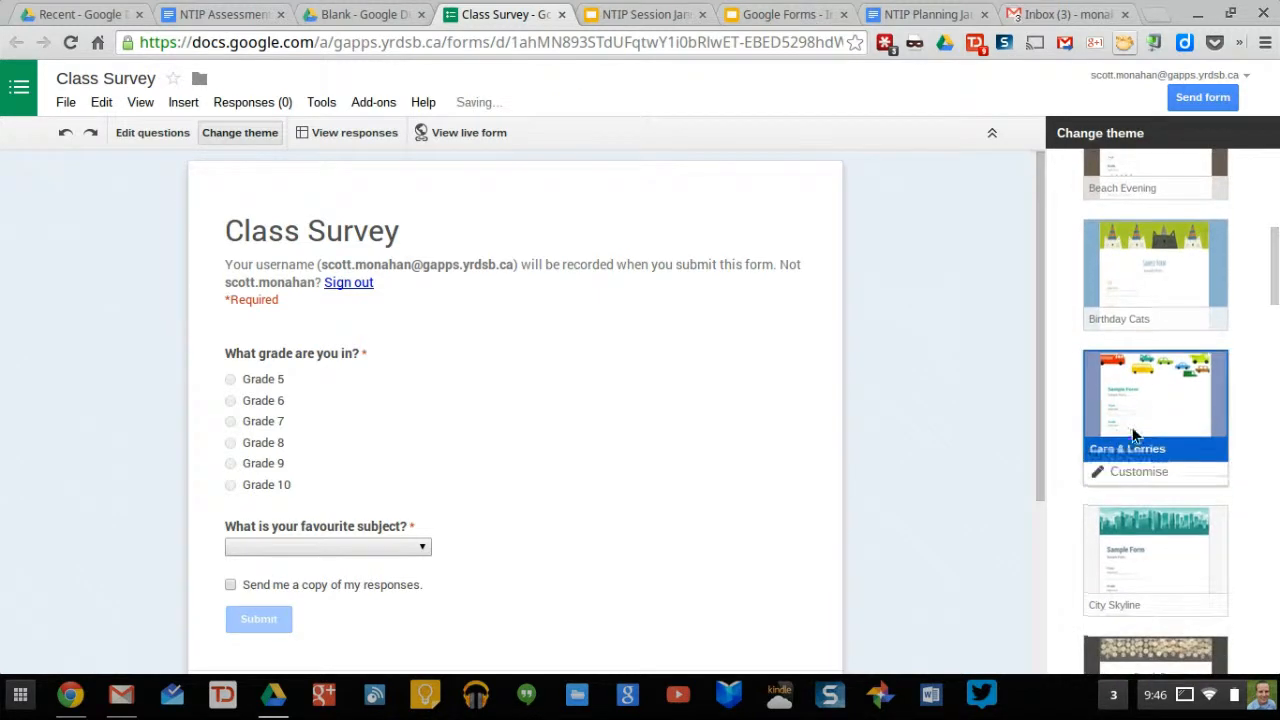
# - Submit a test response on the live form with Grade 8 and Science as the answers
pyautogui.click(469, 133)
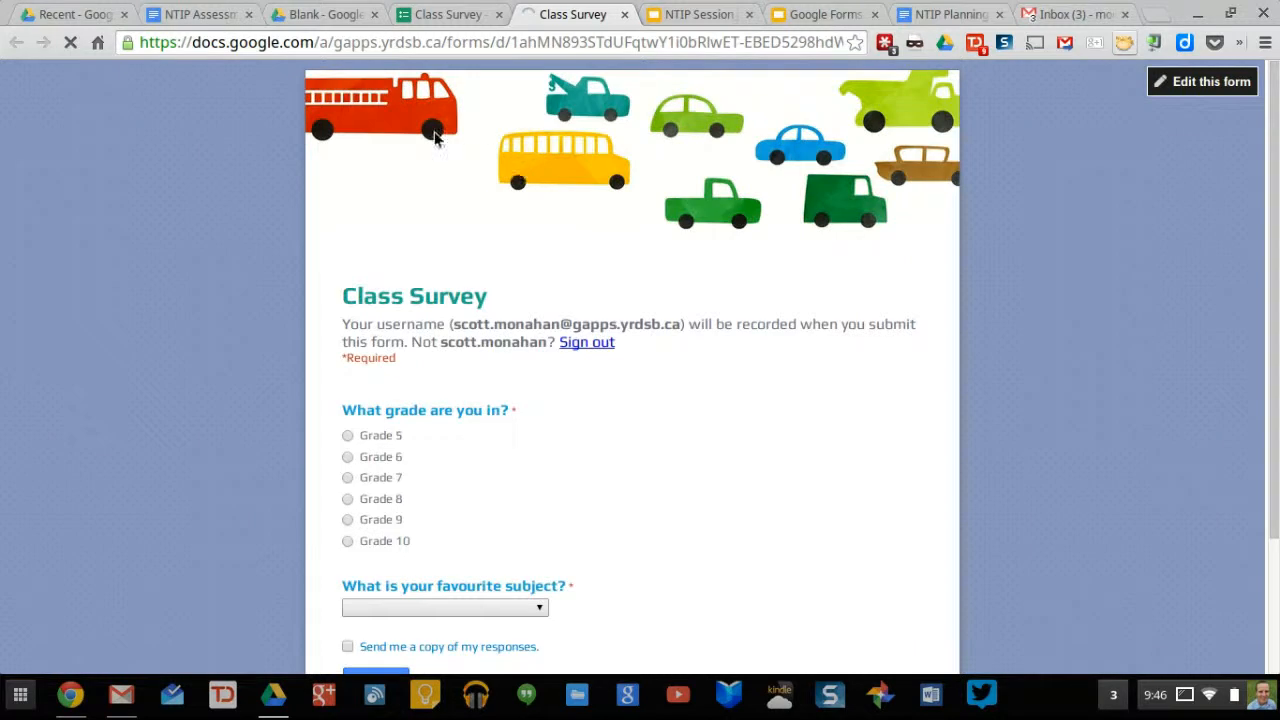
pyautogui.scroll(-2, 243, 194)
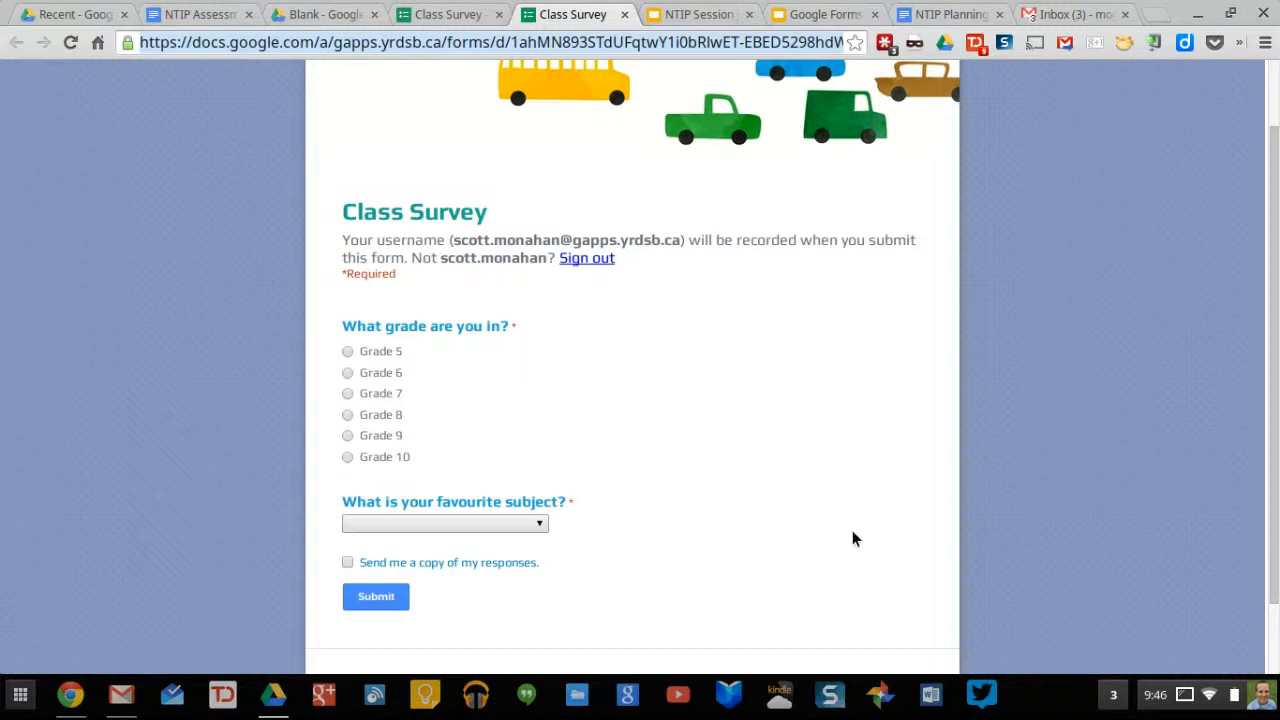
pyautogui.click(348, 415)
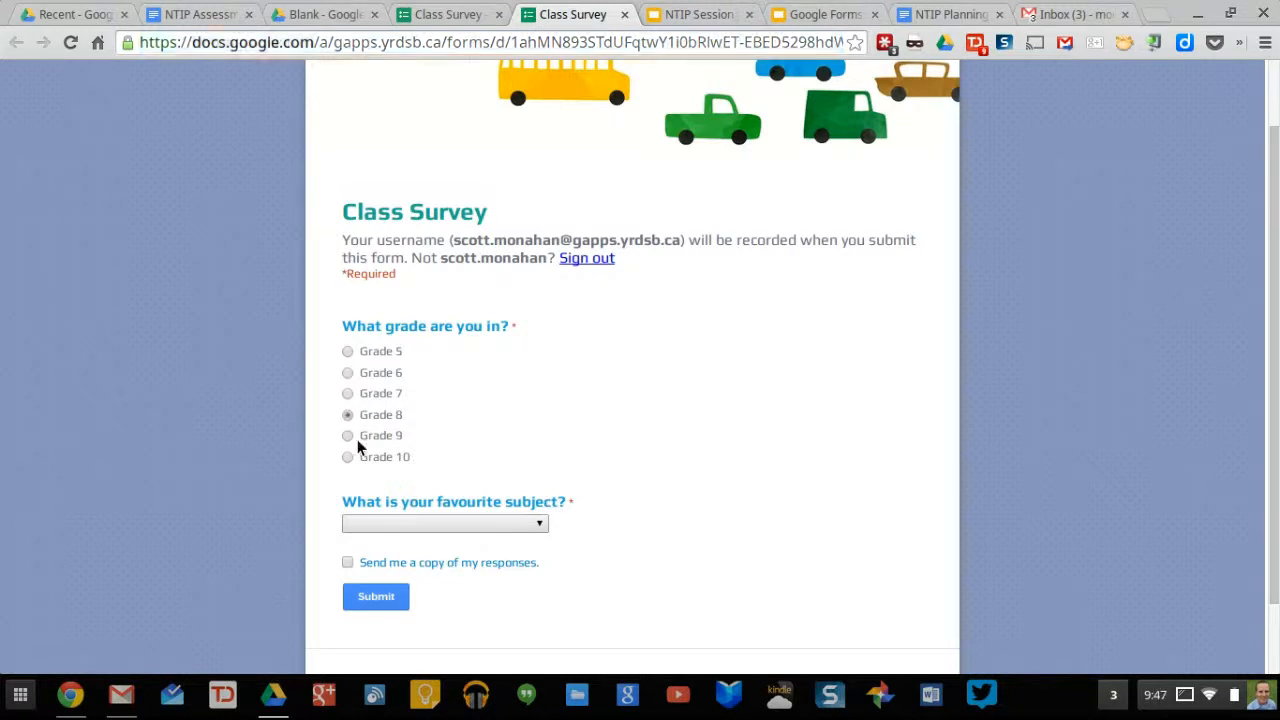
pyautogui.click(395, 522)
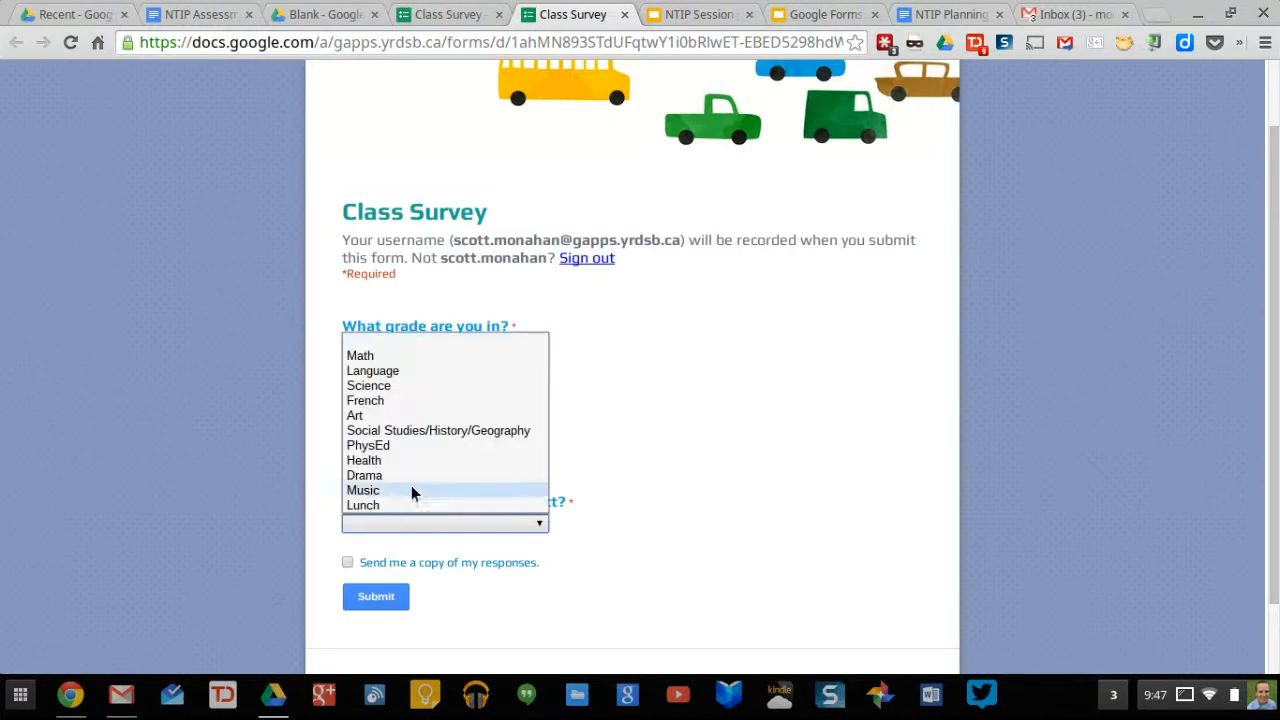
pyautogui.click(388, 386)
pyautogui.click(370, 601)
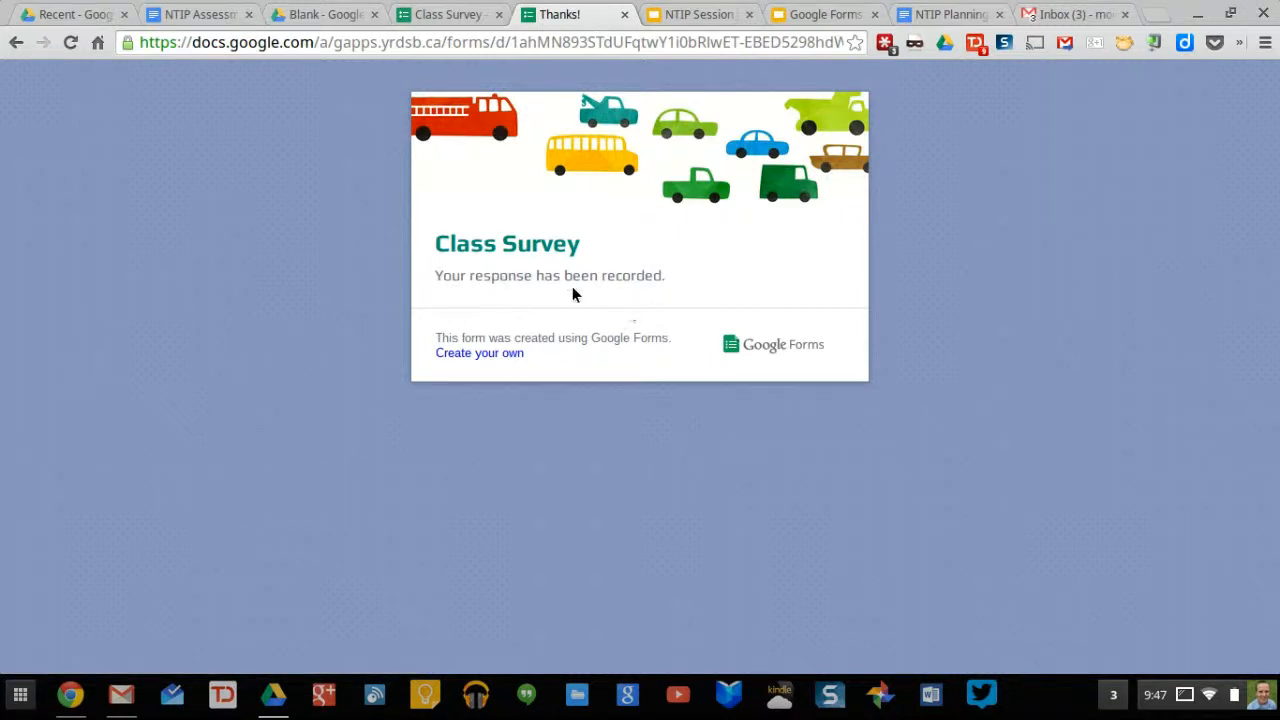
# - Return to the form's question editor and open the spreadsheet of collected responses
pyautogui.click(441, 14)
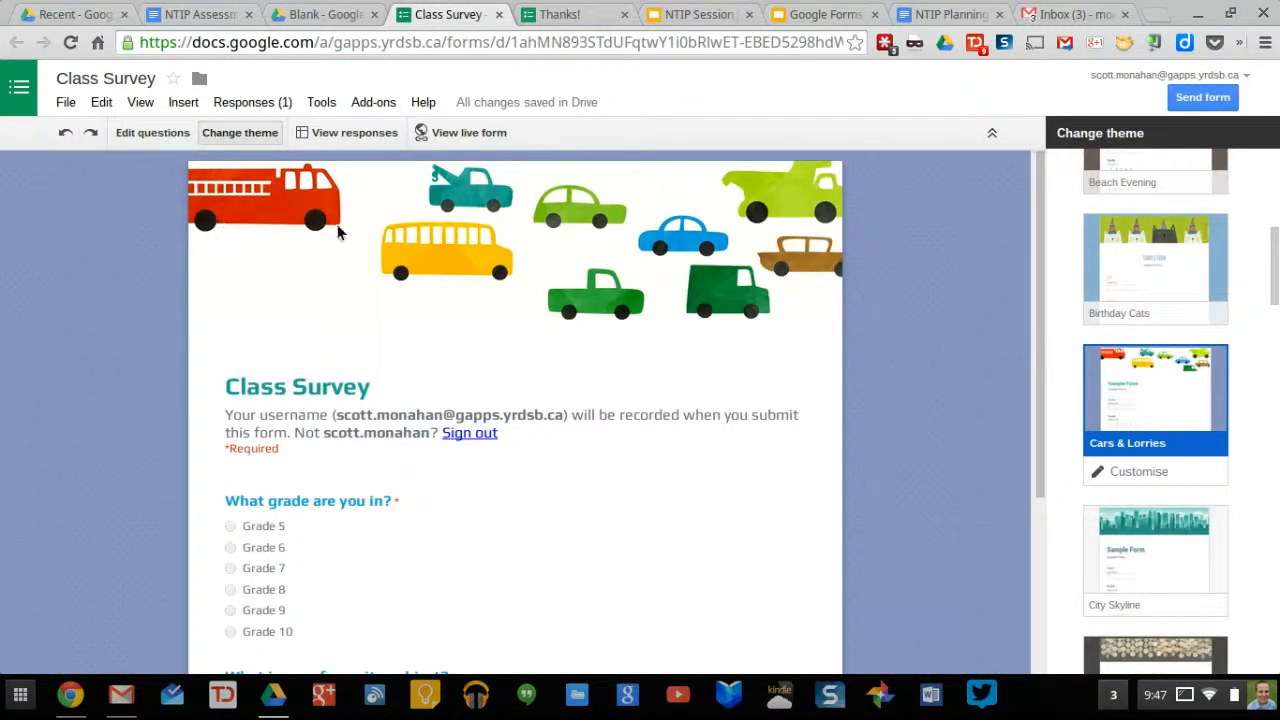
pyautogui.click(136, 135)
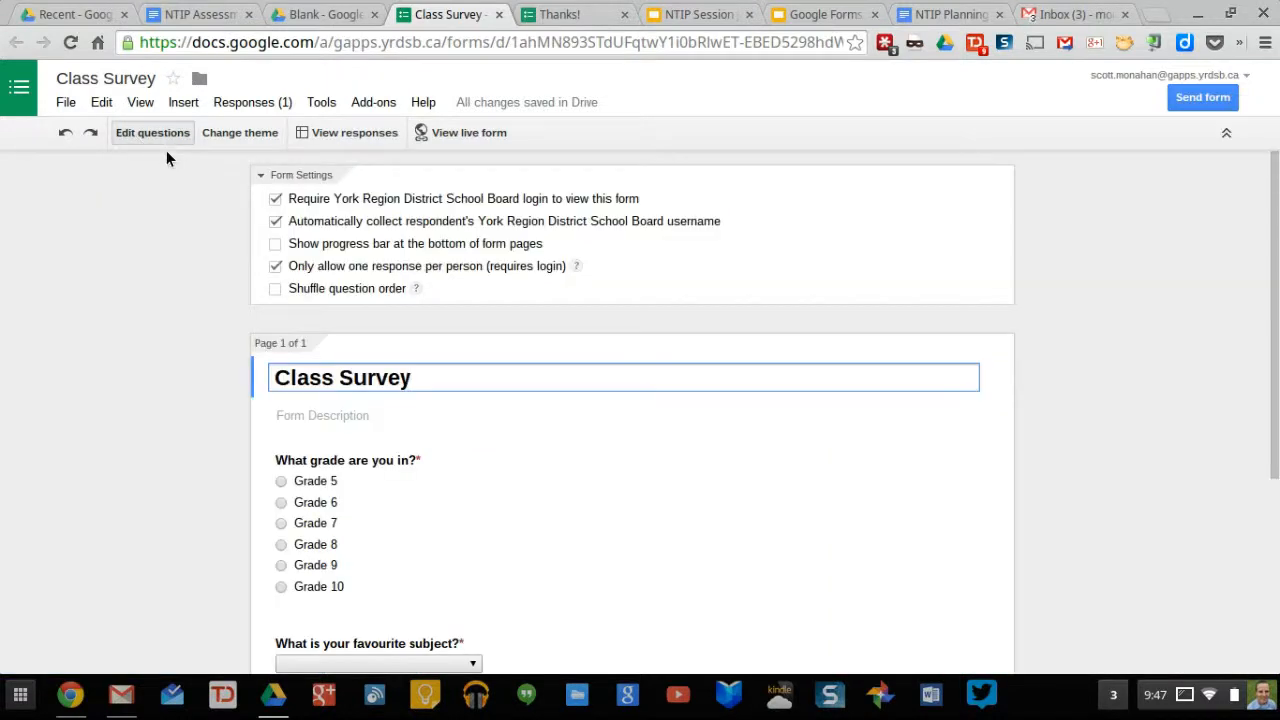
pyautogui.click(360, 134)
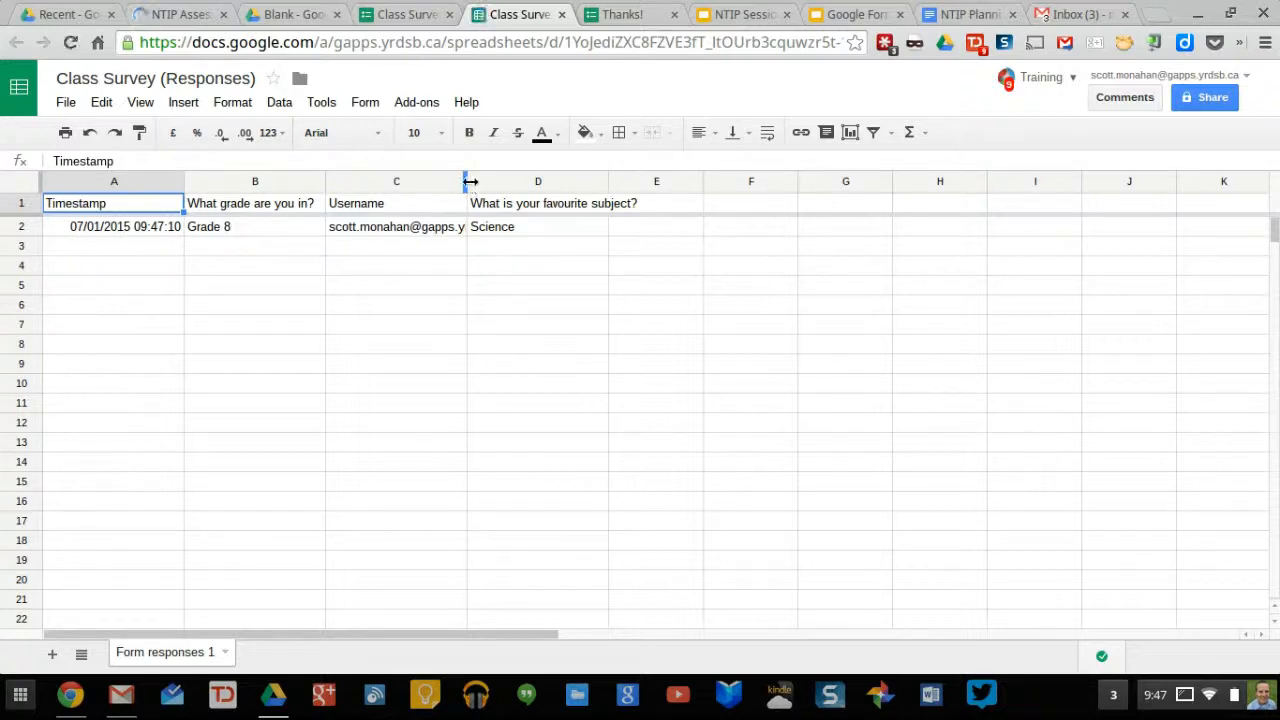
# - Auto-fit the Username, favourite subject and grade columns of the response spreadsheet to their contents
pyautogui.doubleClick(466, 181)
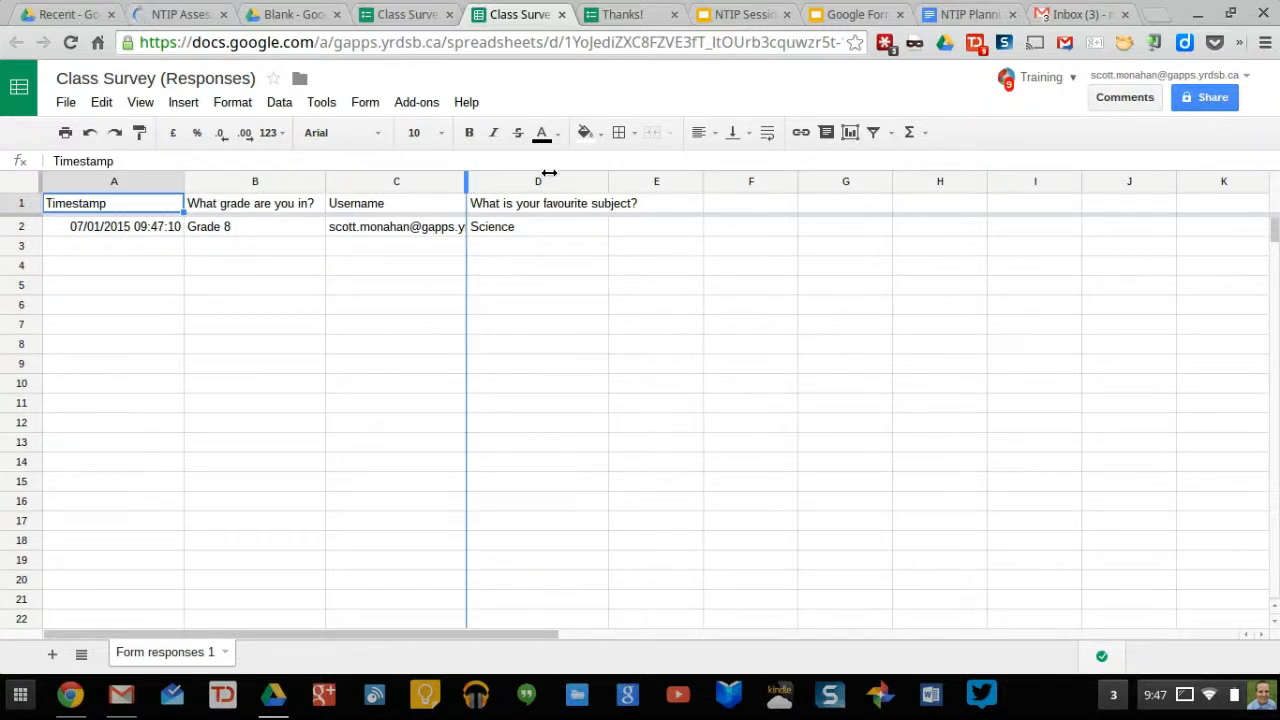
pyautogui.doubleClick(650, 181)
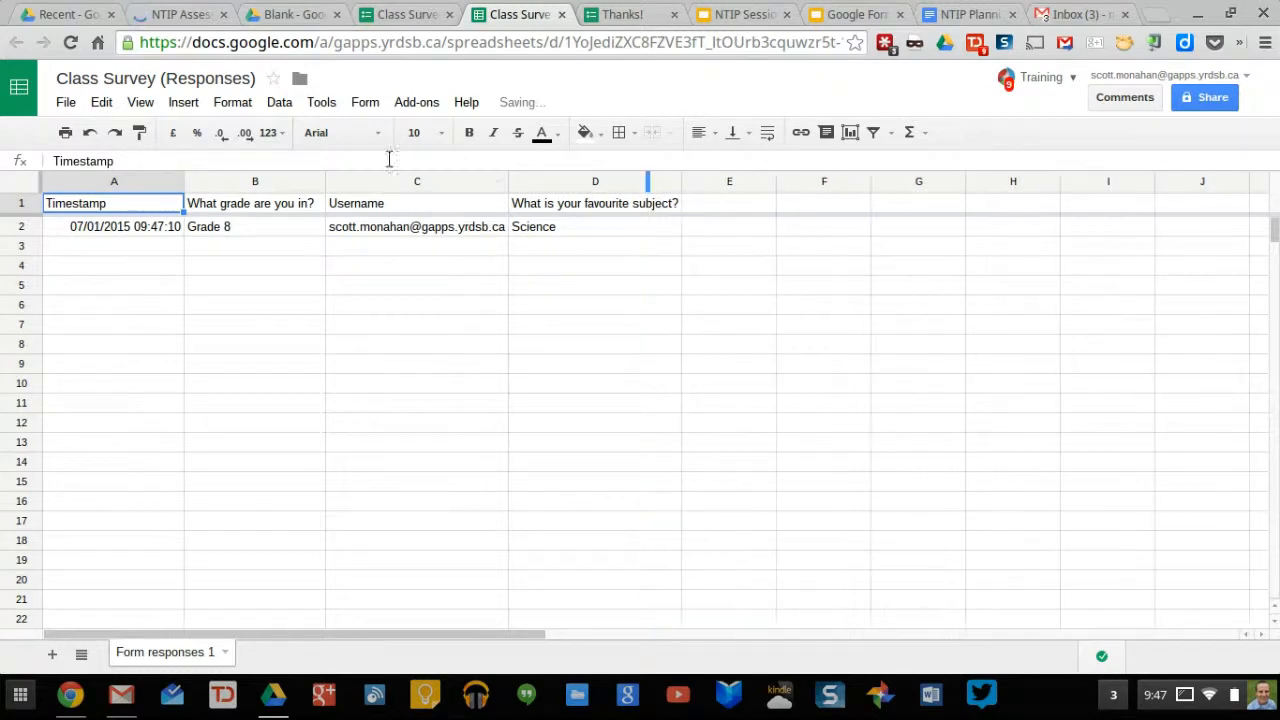
pyautogui.doubleClick(324, 181)
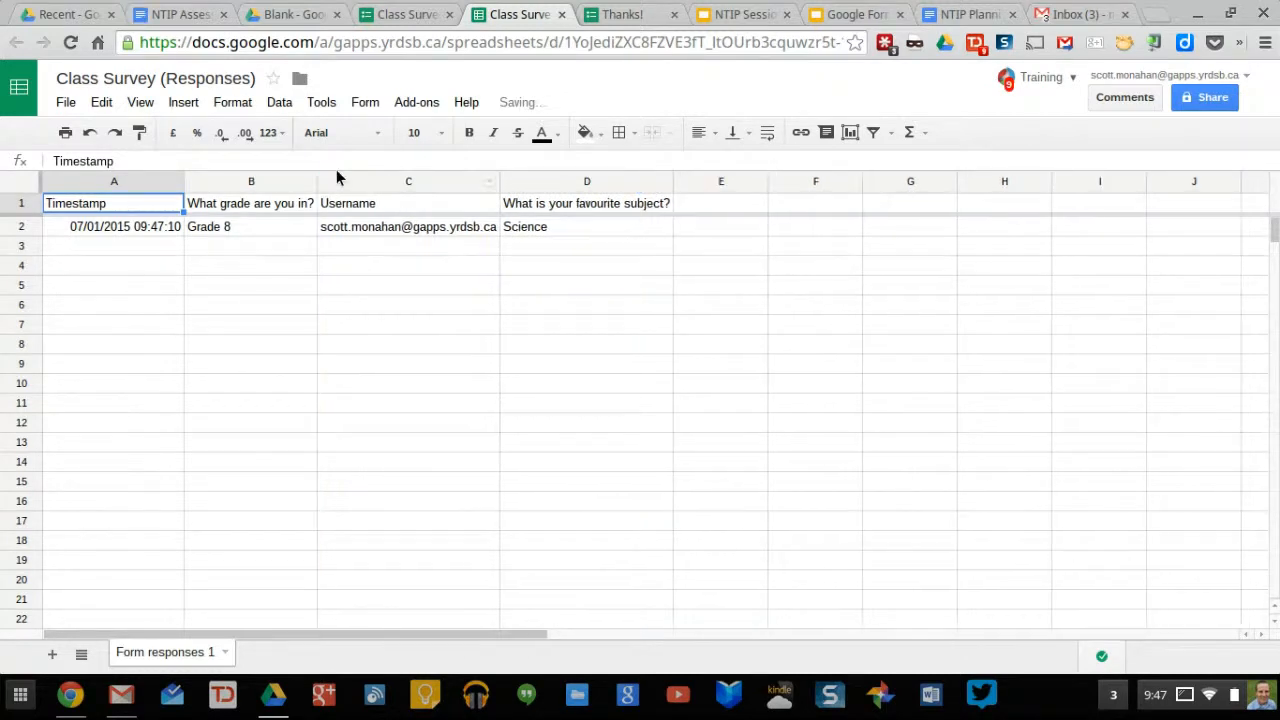
# - Review the form's summary of responses, including the charts for both questions and the daily responses graph, and return to the response spreadsheet
pyautogui.click(397, 22)
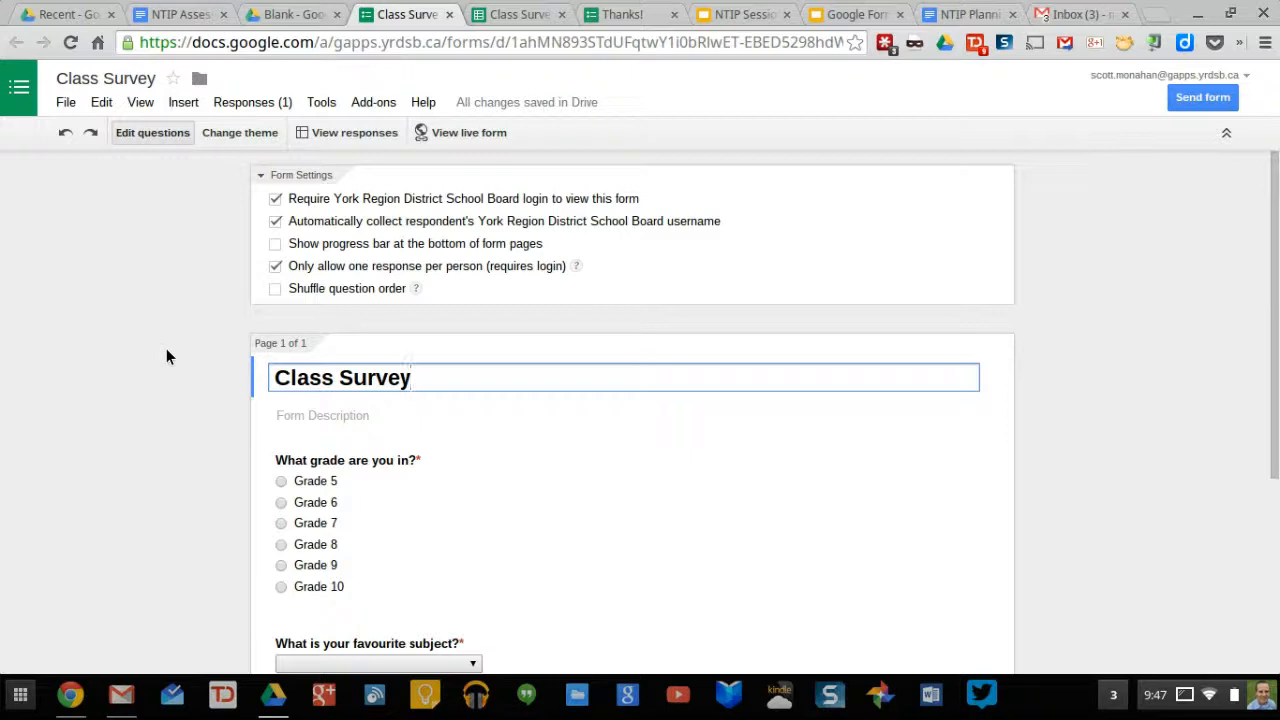
pyautogui.click(276, 104)
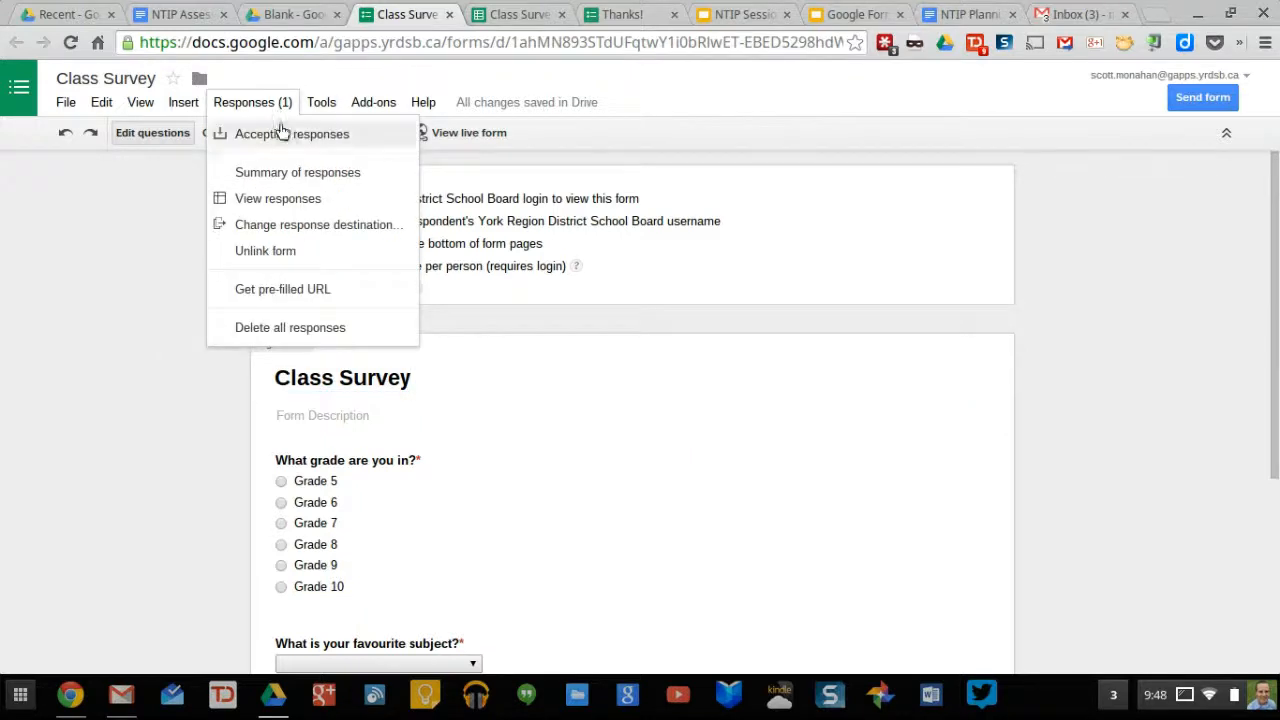
pyautogui.click(282, 174)
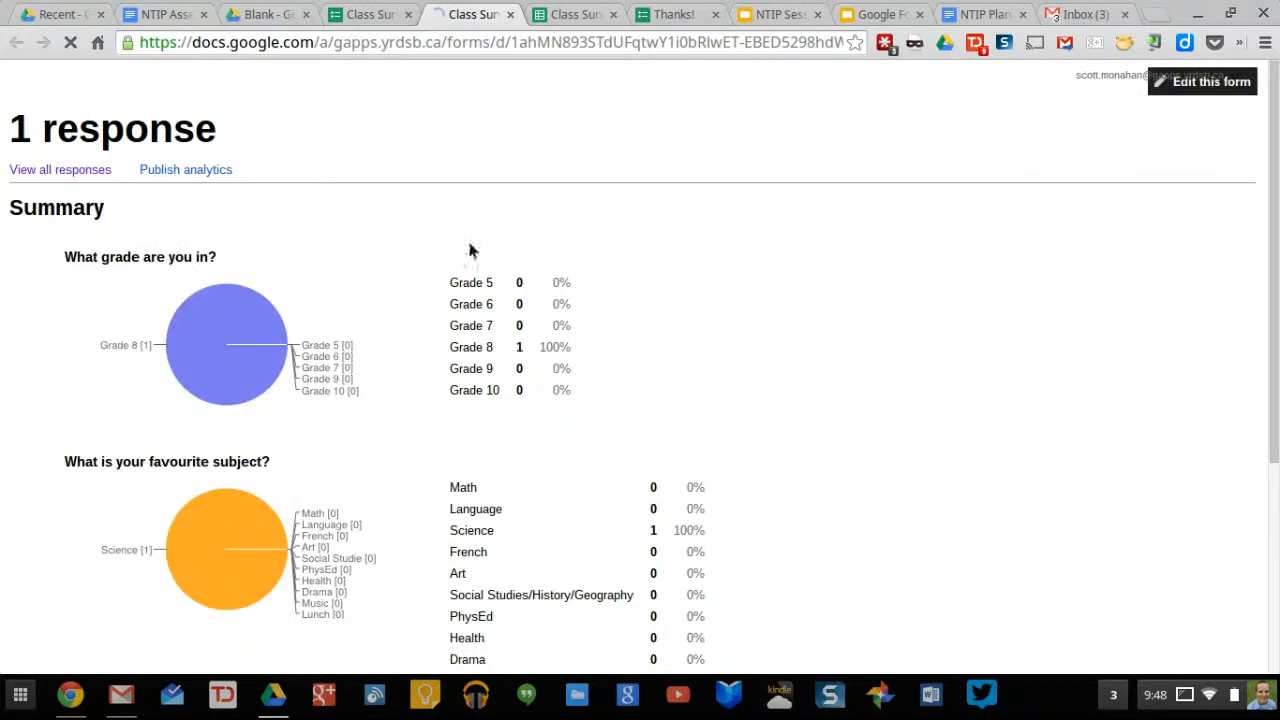
pyautogui.scroll(-2, 243, 250)
pyautogui.scroll(-1, 243, 250)
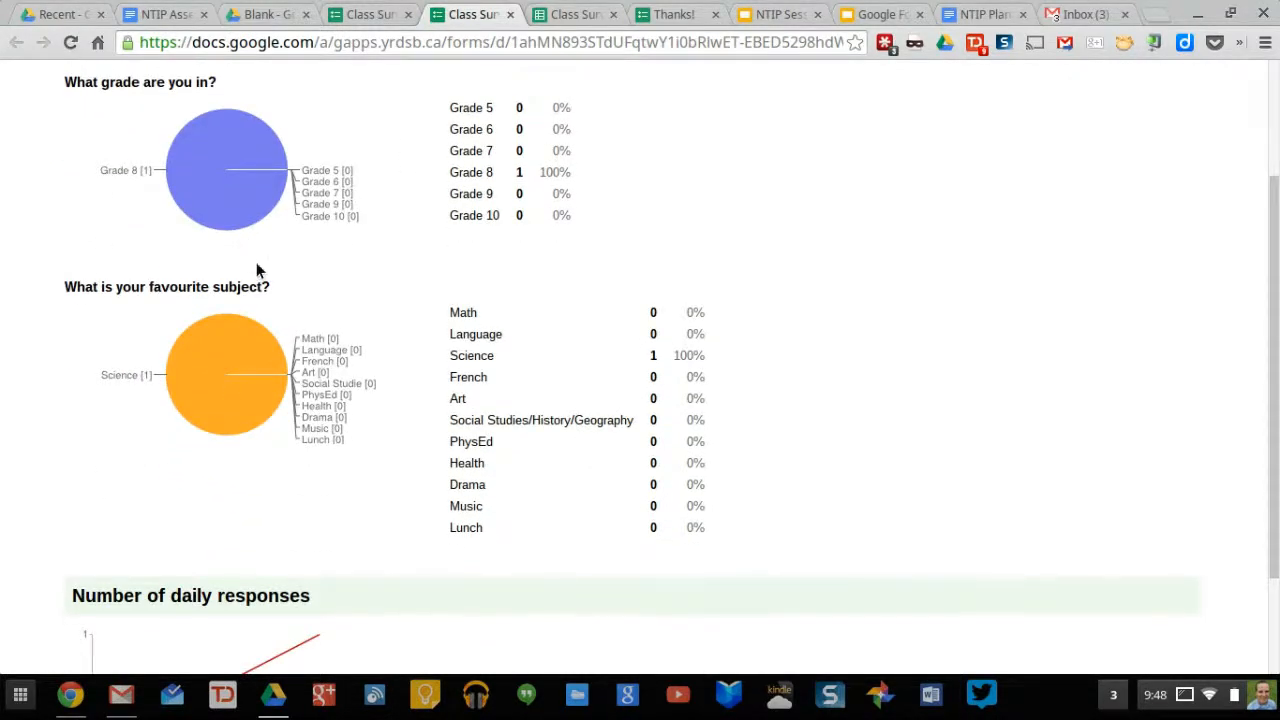
pyautogui.scroll(-3, 257, 260)
pyautogui.scroll(2, 257, 252)
pyautogui.scroll(1, 262, 250)
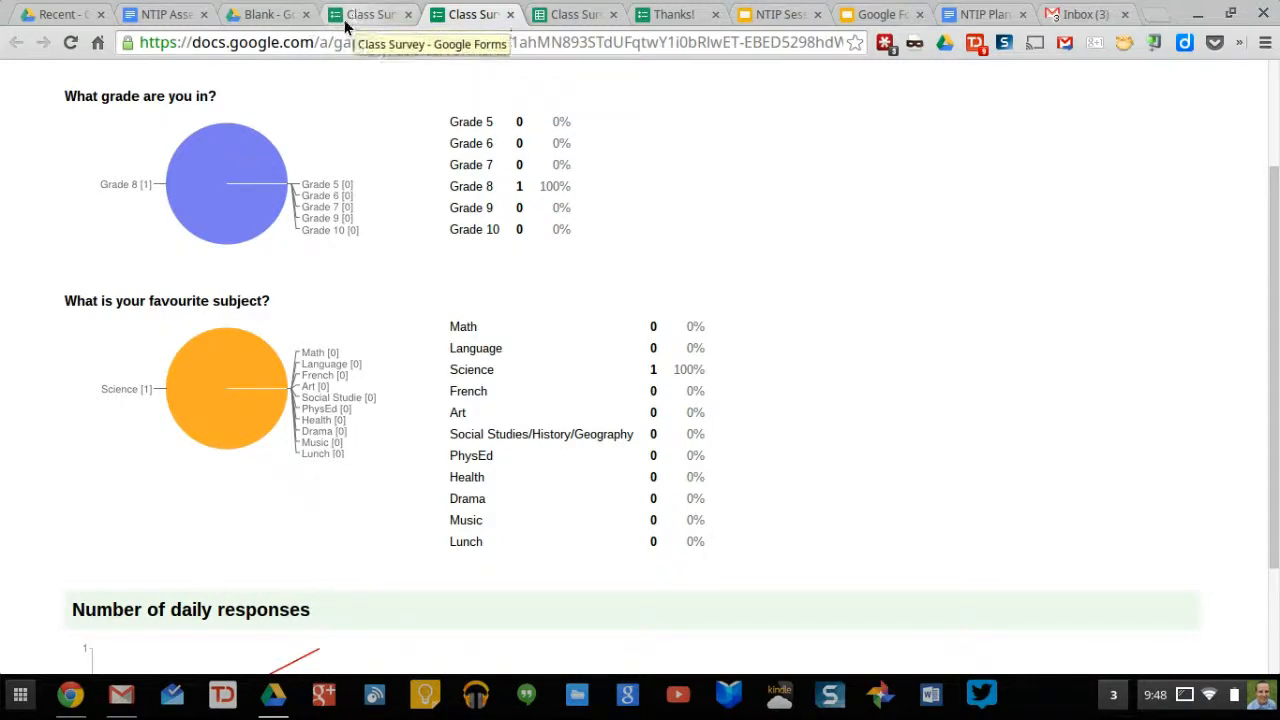
pyautogui.click(380, 16)
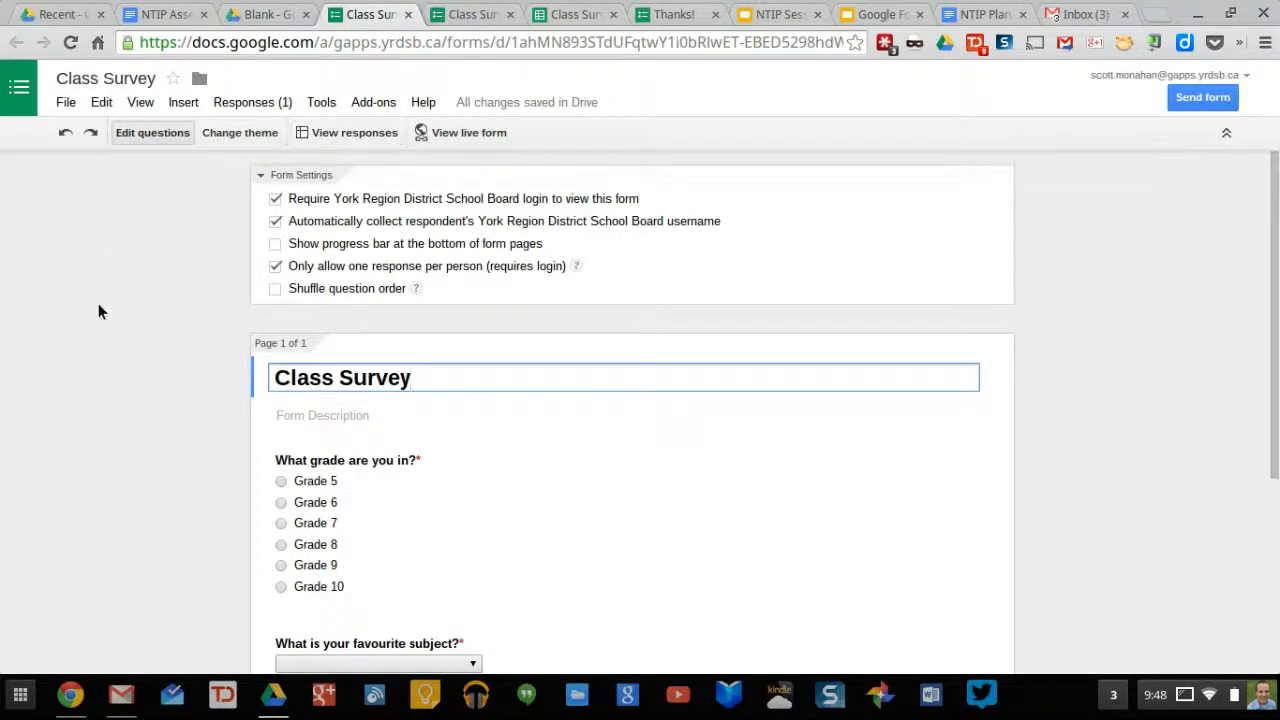
pyautogui.click(567, 15)
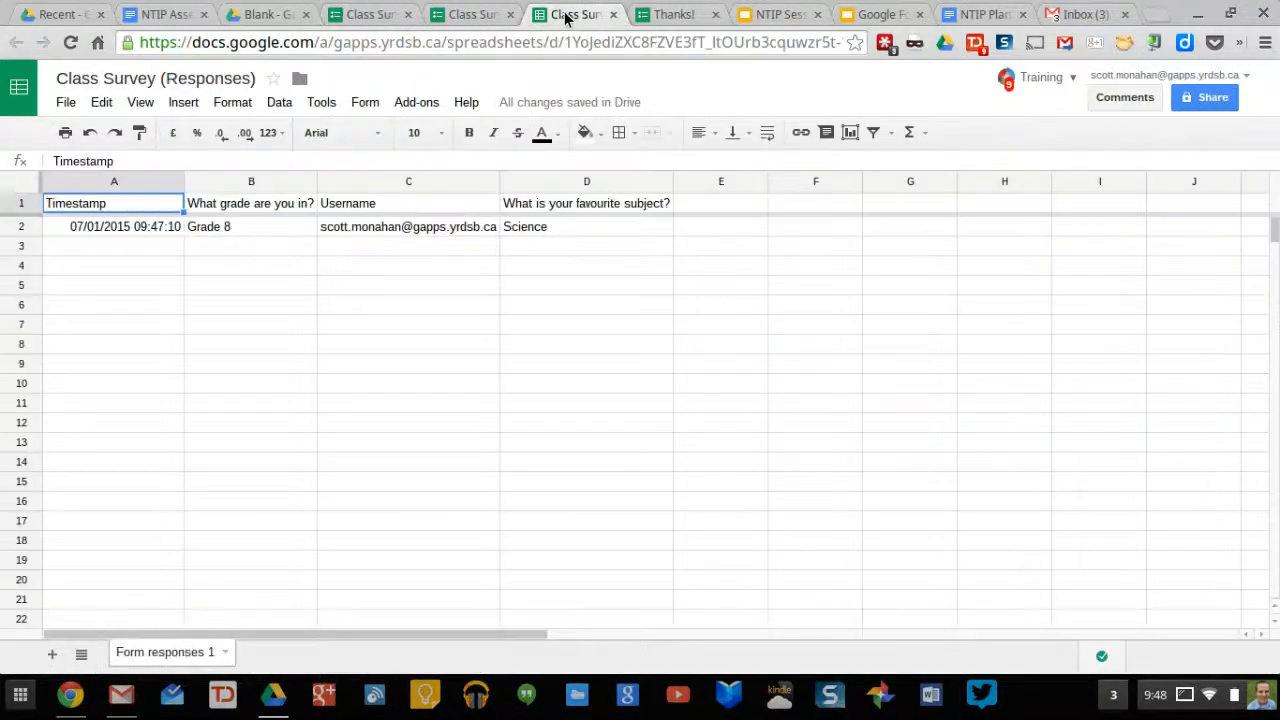